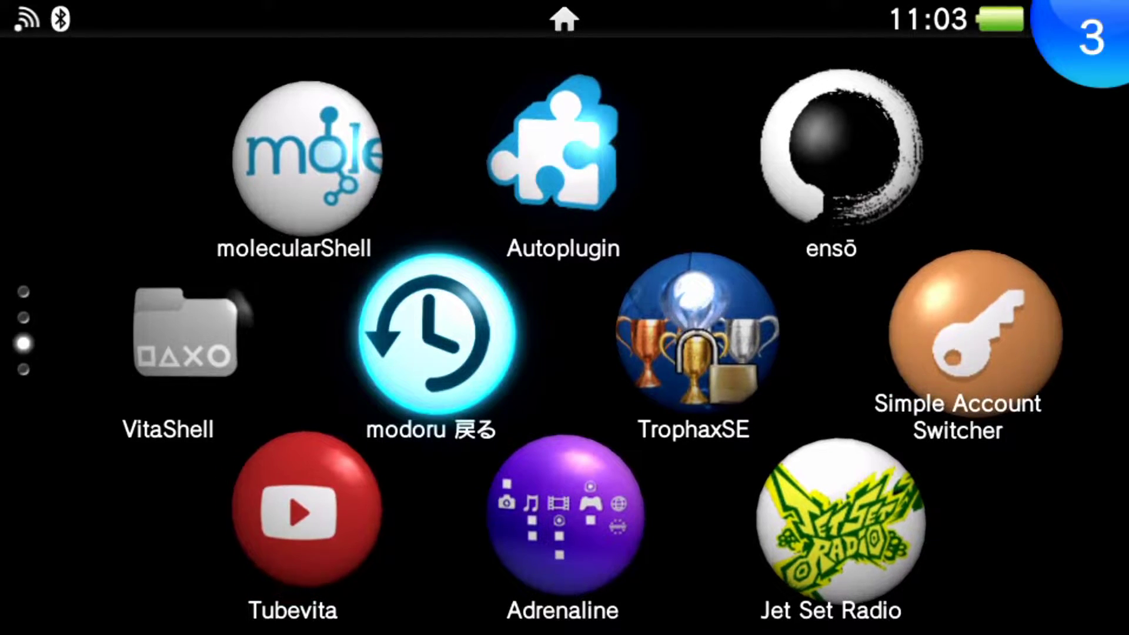
# Open VitaShell and go up from ur0: to the home list of partitions.
pyautogui.press('Left')
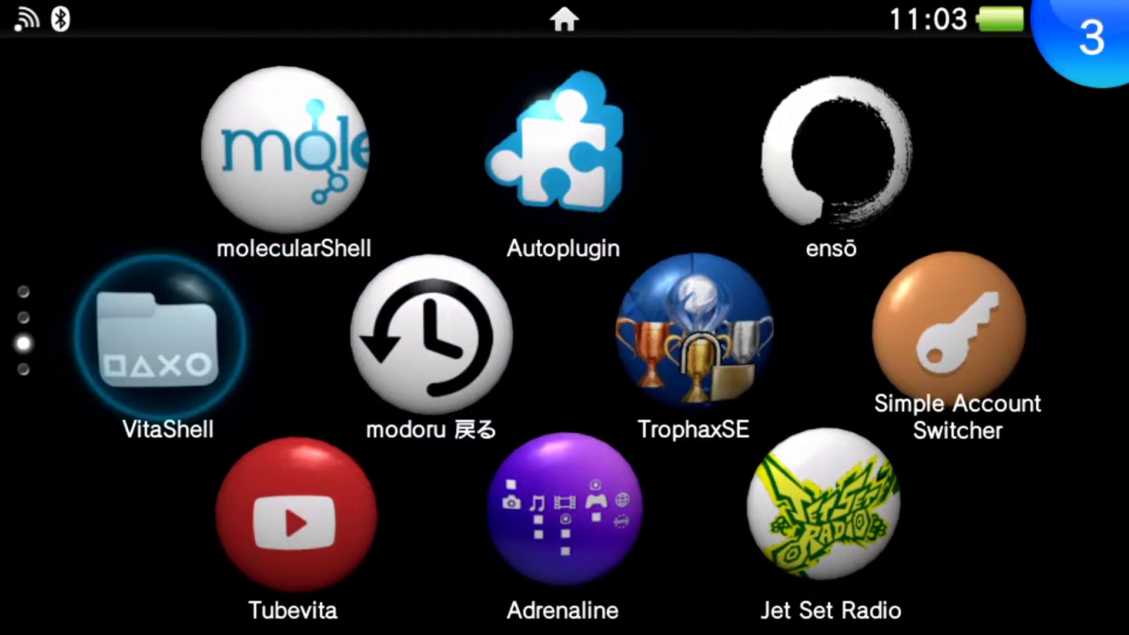
pyautogui.press('Return')
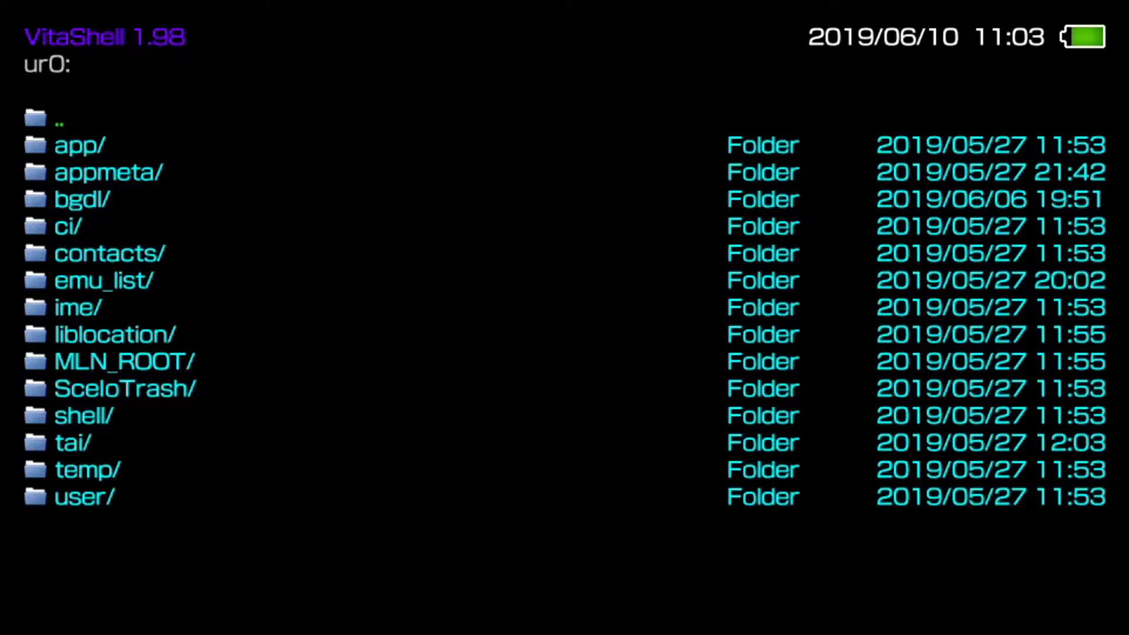
pyautogui.press('Return')
pyautogui.press('Up')
pyautogui.press('Up')
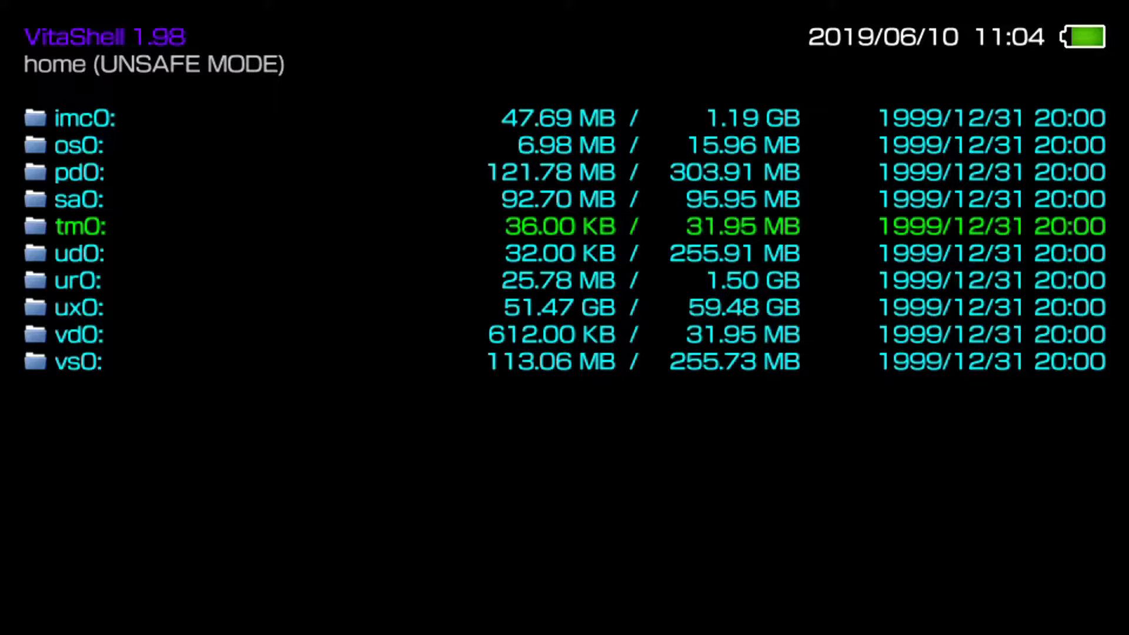
# Switch the SELECT button setting from USB to FTP in VitaShell's main settings and start the FTP server.
pyautogui.press('Down')
pyautogui.press('Return')
pyautogui.press('Down')
pyautogui.press('Down')
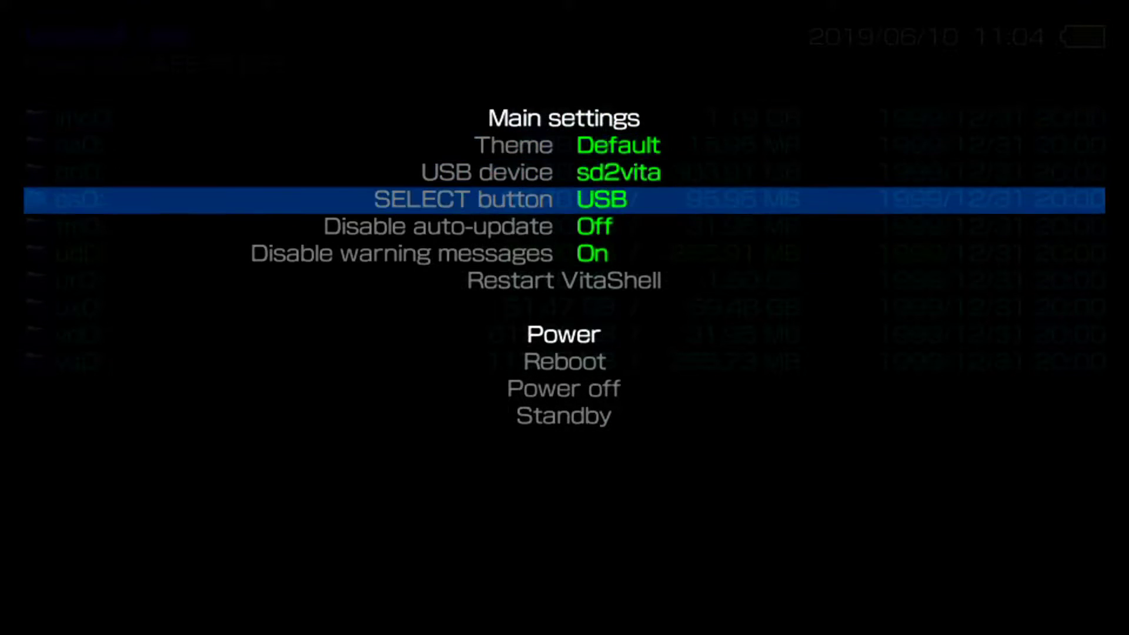
pyautogui.press('Down')
pyautogui.press('Up')
pyautogui.press('Return')
pyautogui.press('Escape')
pyautogui.press('Select')
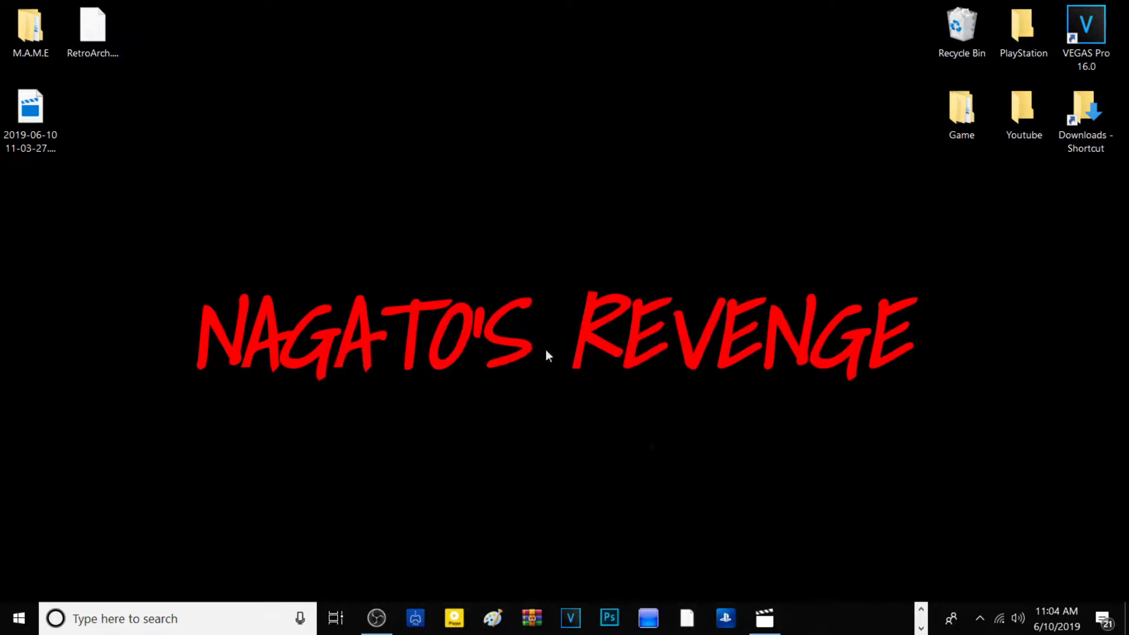
# Rearrange the desktop so the M.A.M.E folder and RetroArch file sit side by side, away from the video file.
pyautogui.click(921, 610)
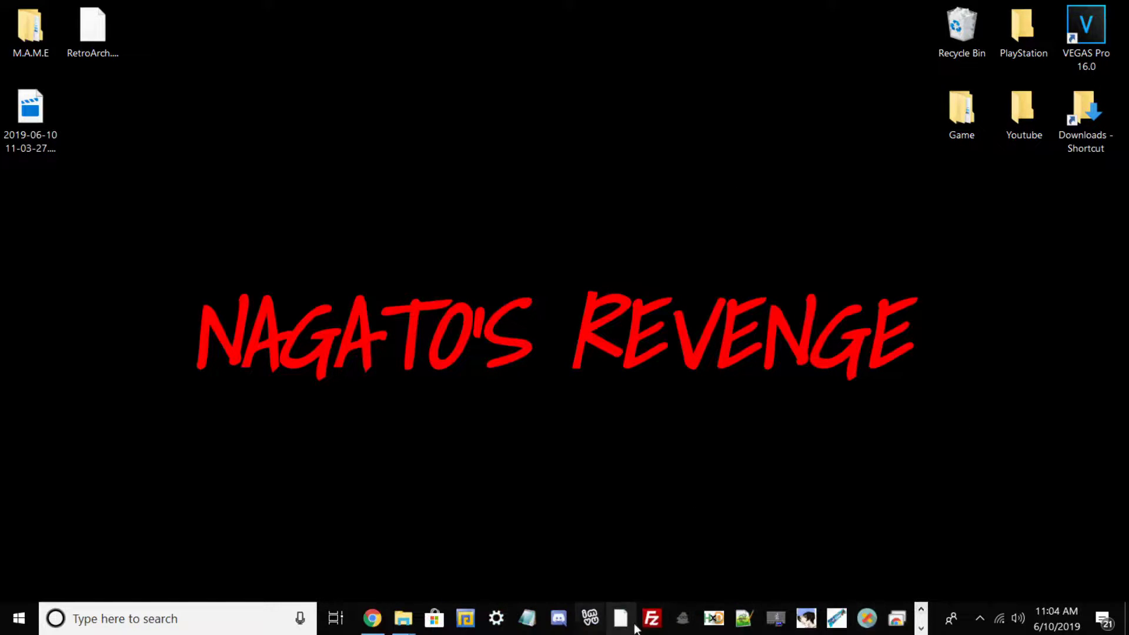
pyautogui.moveTo(31, 108); pyautogui.dragTo(902, 285)
pyautogui.moveTo(92, 29); pyautogui.dragTo(465, 197)
pyautogui.moveTo(47, 26); pyautogui.dragTo(403, 217)
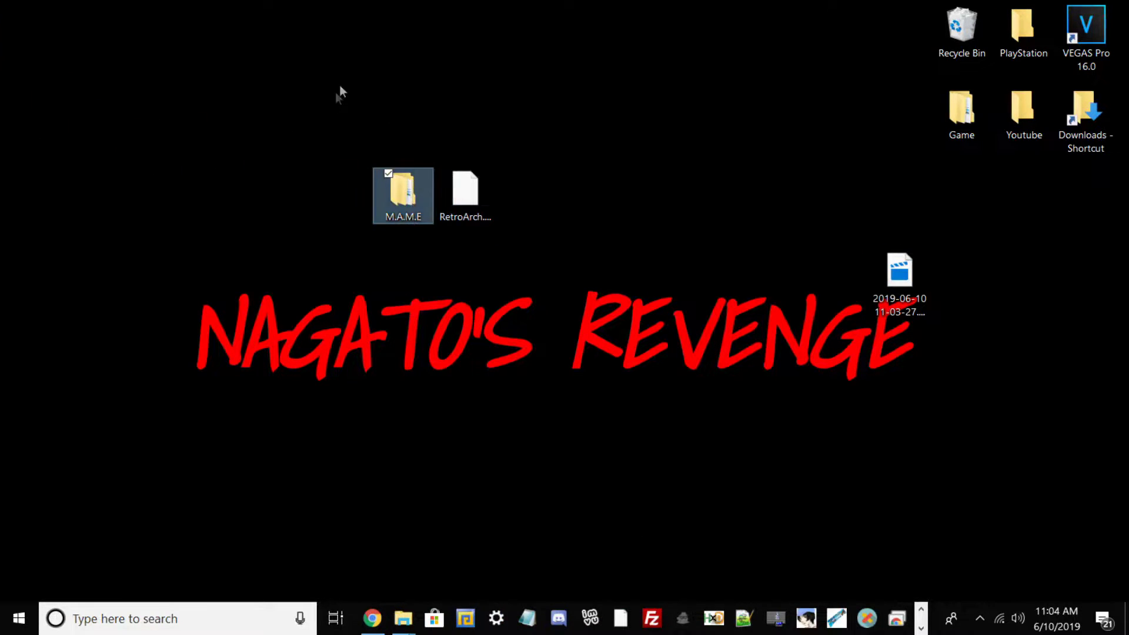
# Examine the zip files in the desktop M.A.M.E folder, close it, and check the RetroArch VPK file's details.
pyautogui.doubleClick(420, 189)
pyautogui.hotkey('ctrl', 'a')
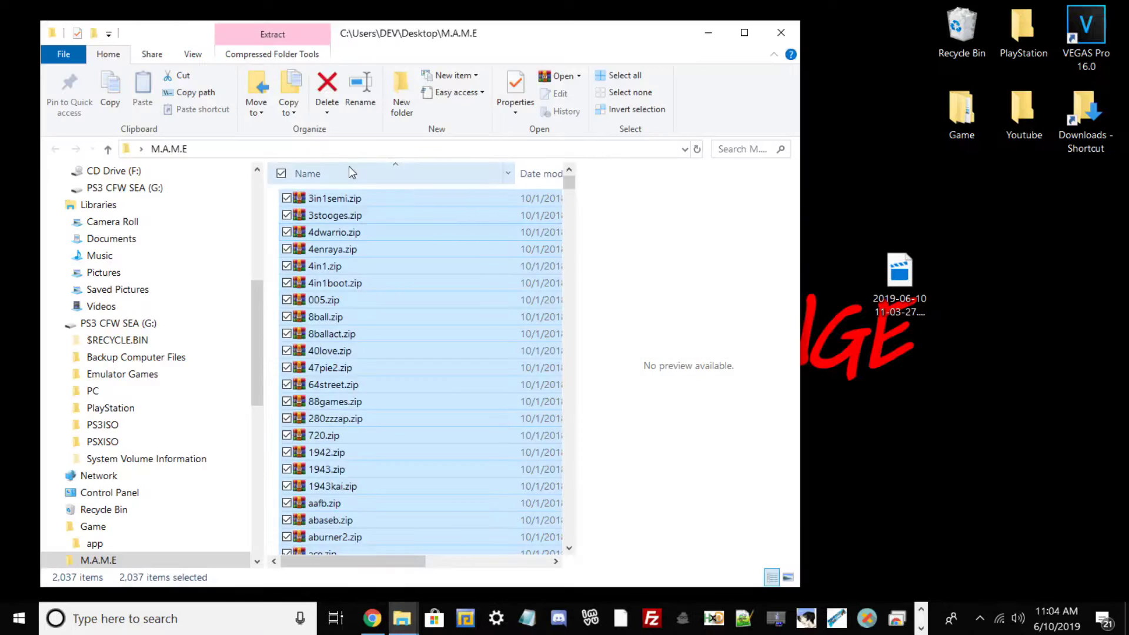
pyautogui.scroll(-20, 367, 295)
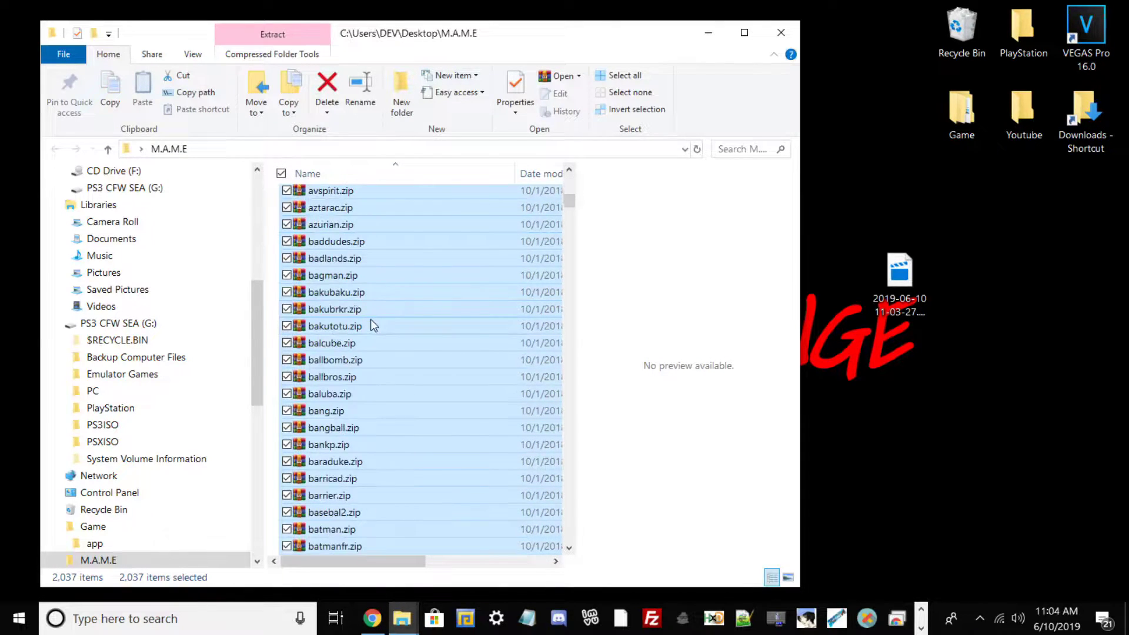
pyautogui.scroll(-20, 370, 326)
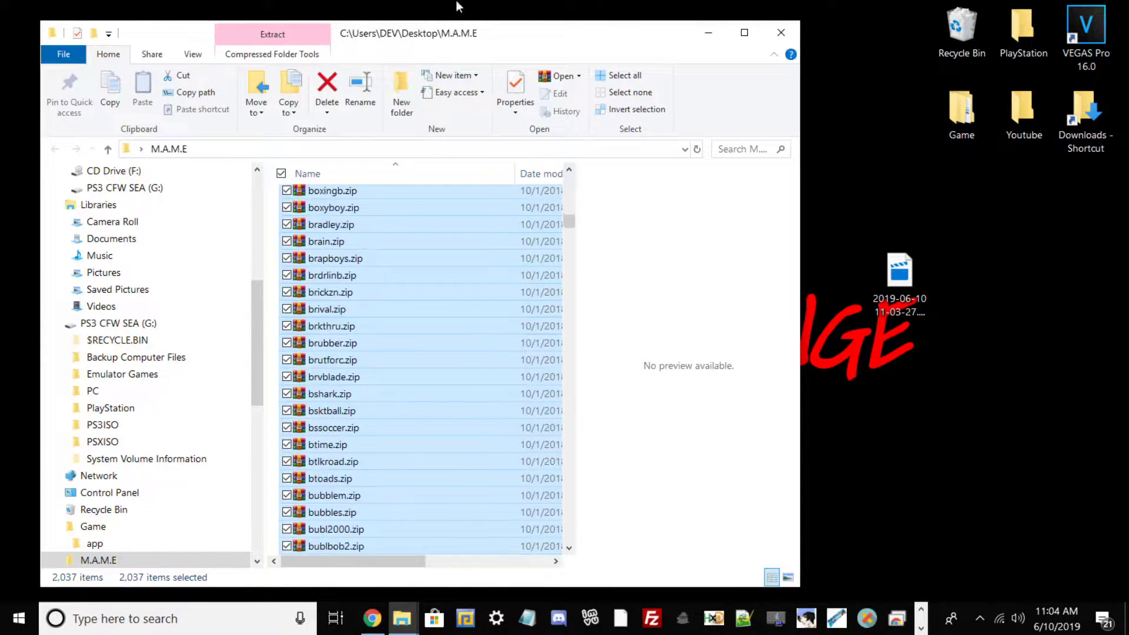
pyautogui.scroll(-20, 371, 318)
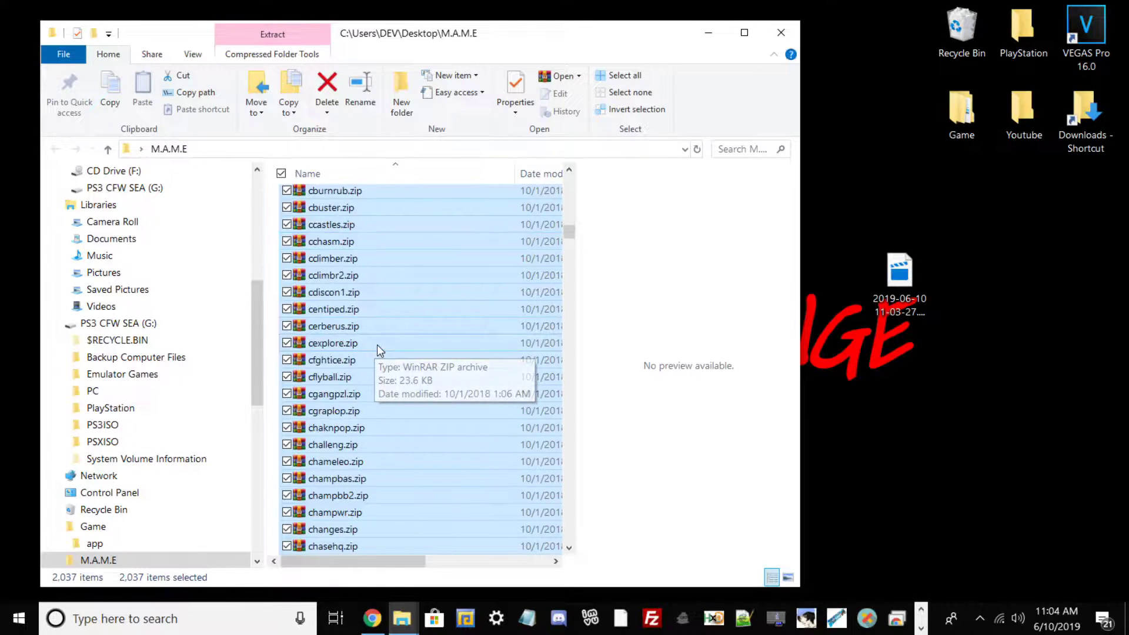
pyautogui.scroll(-20, 453, 318)
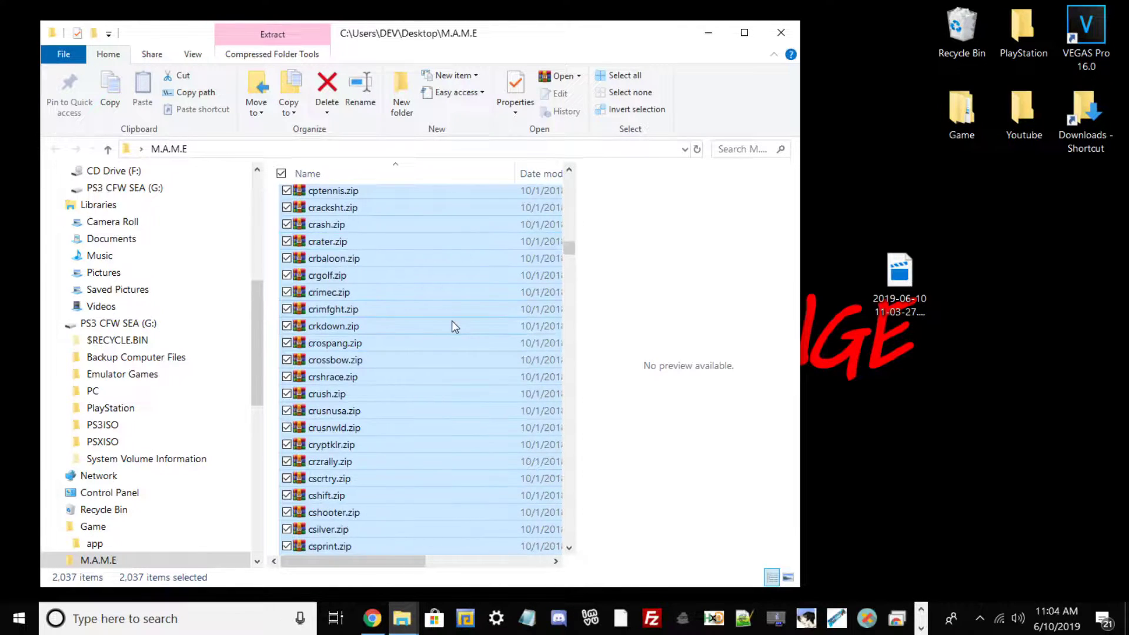
pyautogui.click(781, 32)
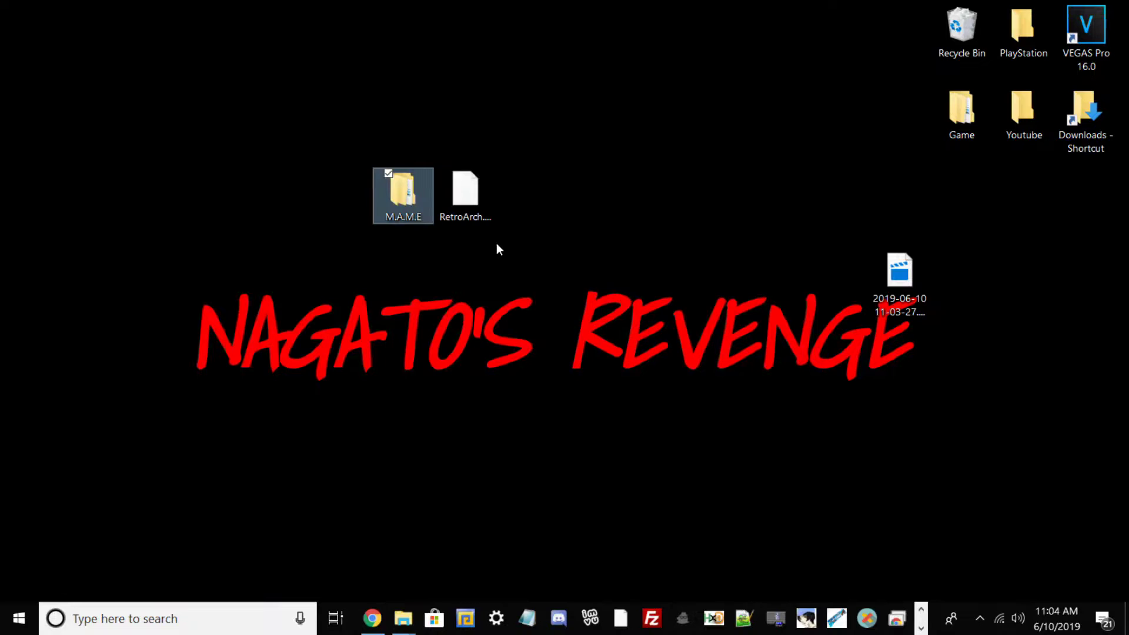
pyautogui.click(465, 204)
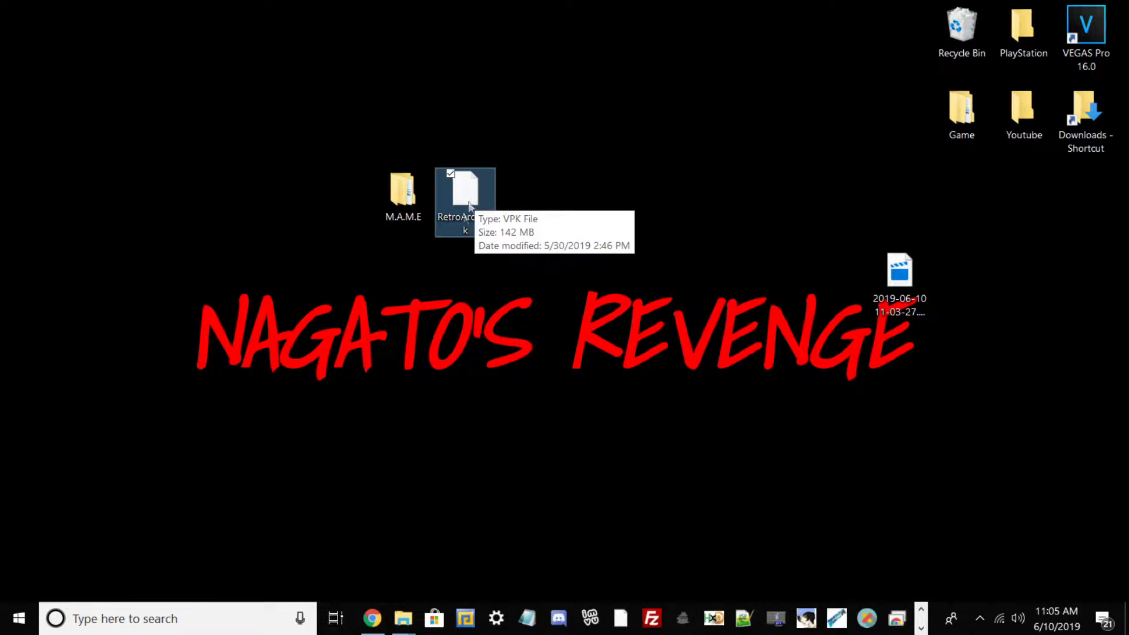
# Open FileZilla and connect to host 10.0.0.81 on port 1337, accepting the insecure FTP connection.
pyautogui.click(621, 618)
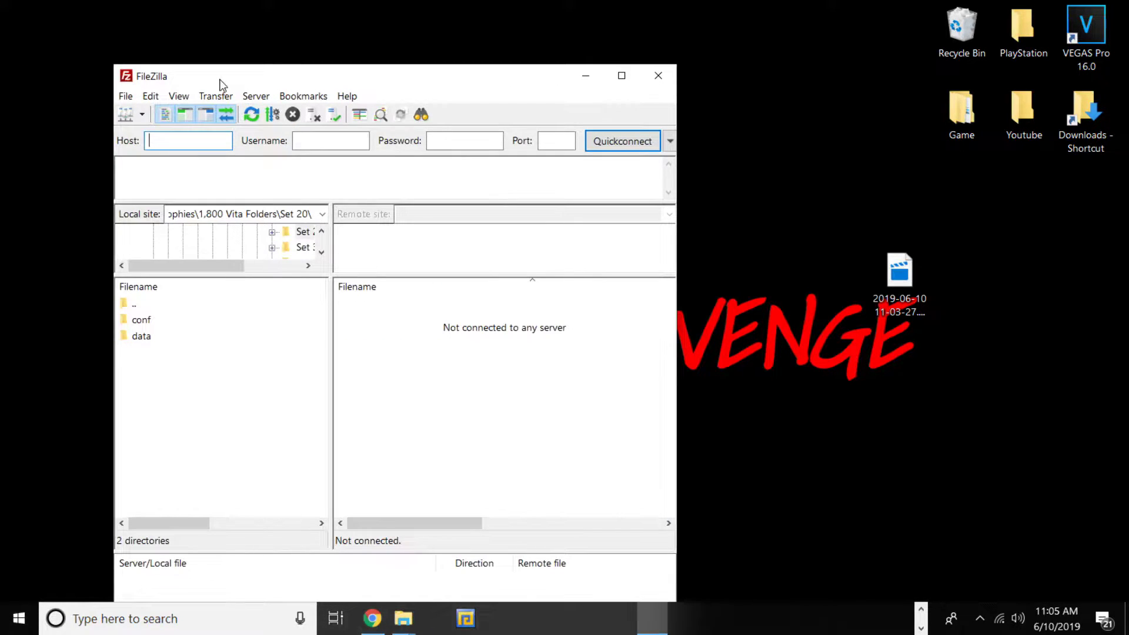
pyautogui.write('10.0.0')
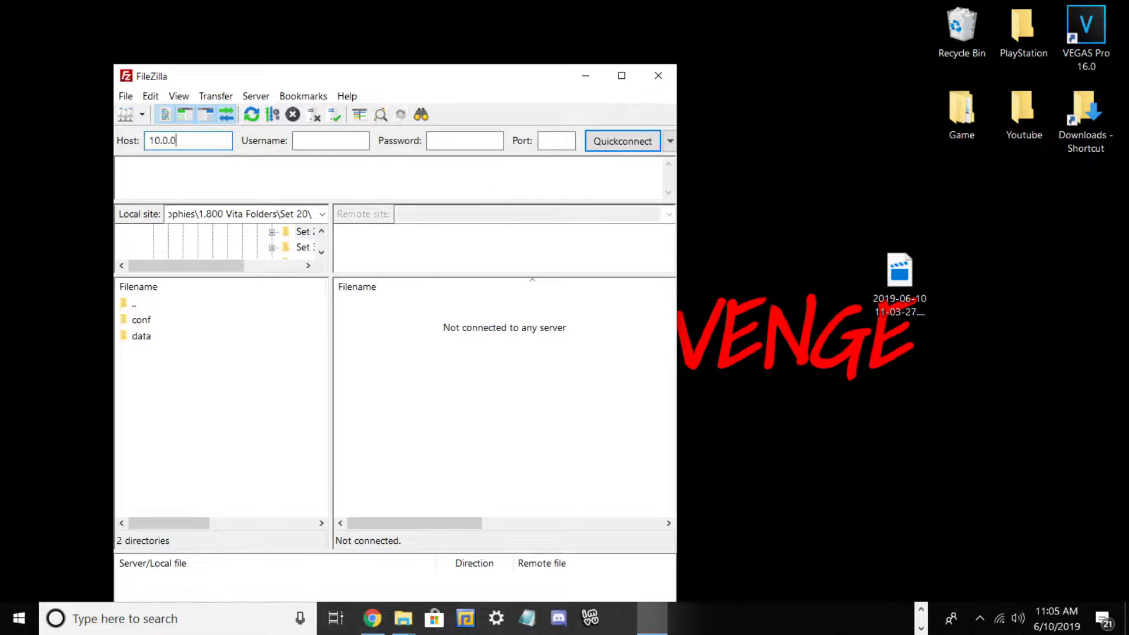
pyautogui.write('.80')
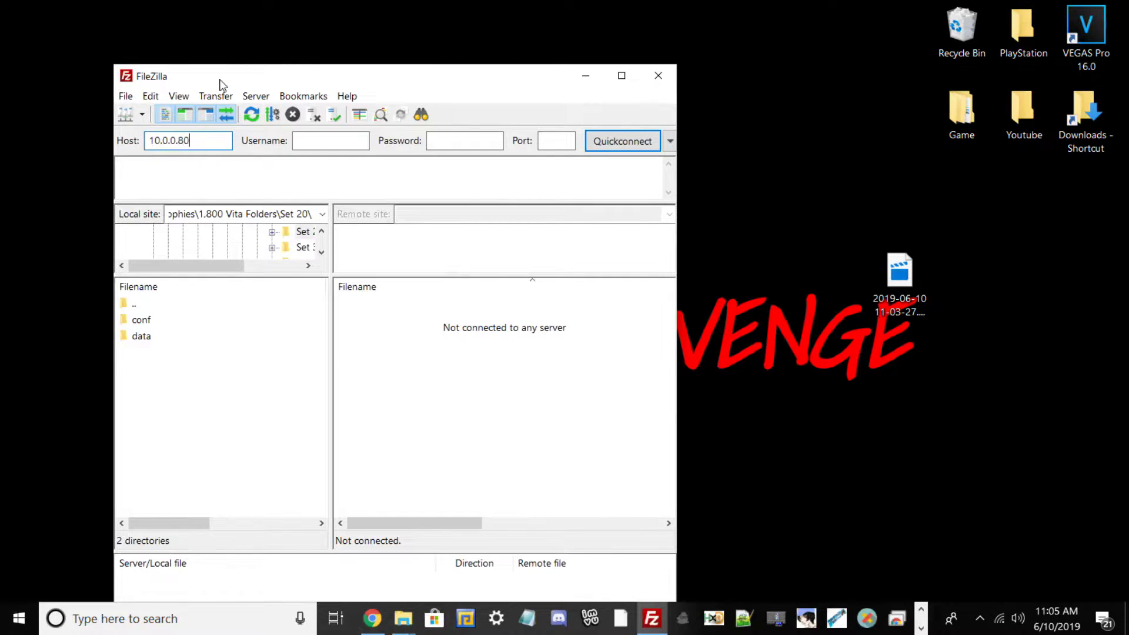
pyautogui.write('1')
pyautogui.click(548, 139)
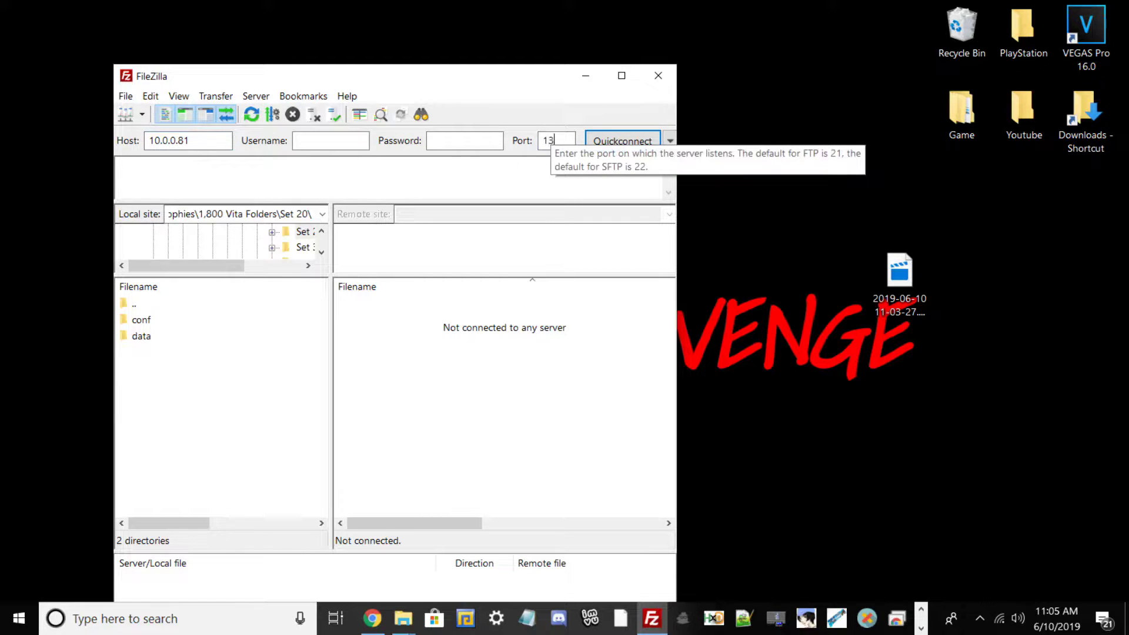
pyautogui.press('Return')
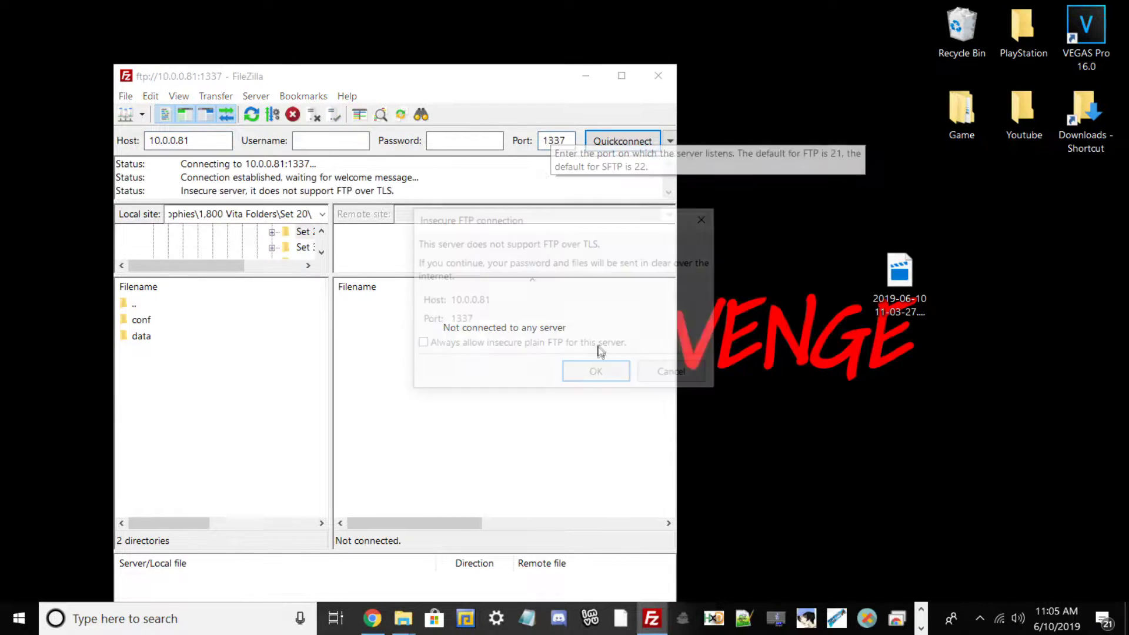
pyautogui.click(603, 372)
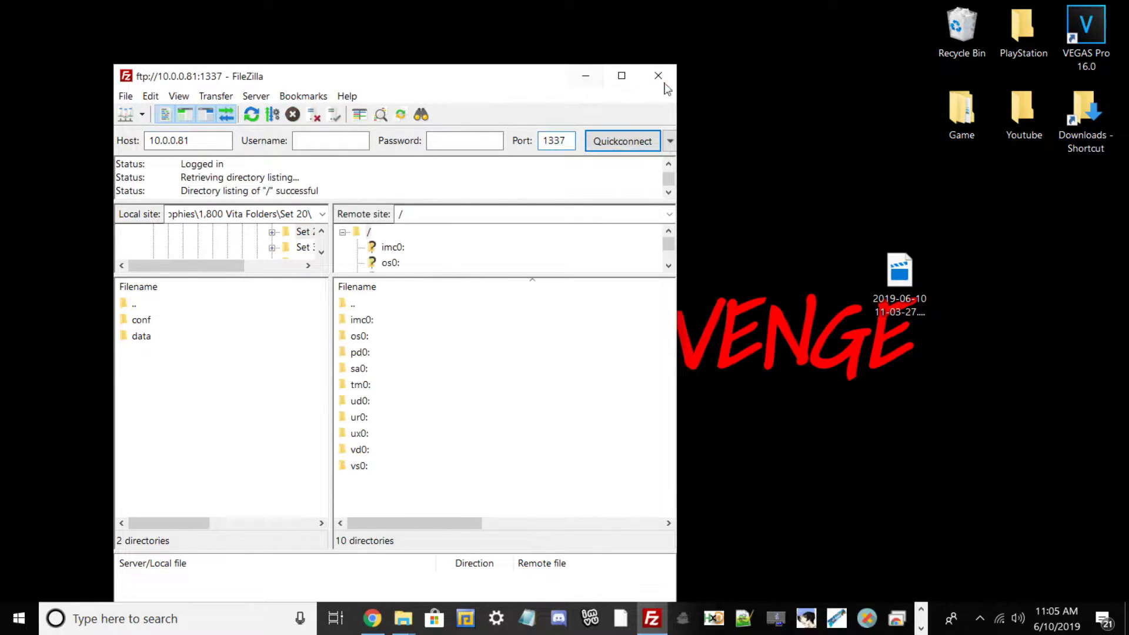
# Move the FileZilla window clear of the desktop files, open the remote ux0: directory and locate RetroArch_Roms.
pyautogui.moveTo(379, 80); pyautogui.dragTo(562, 63)
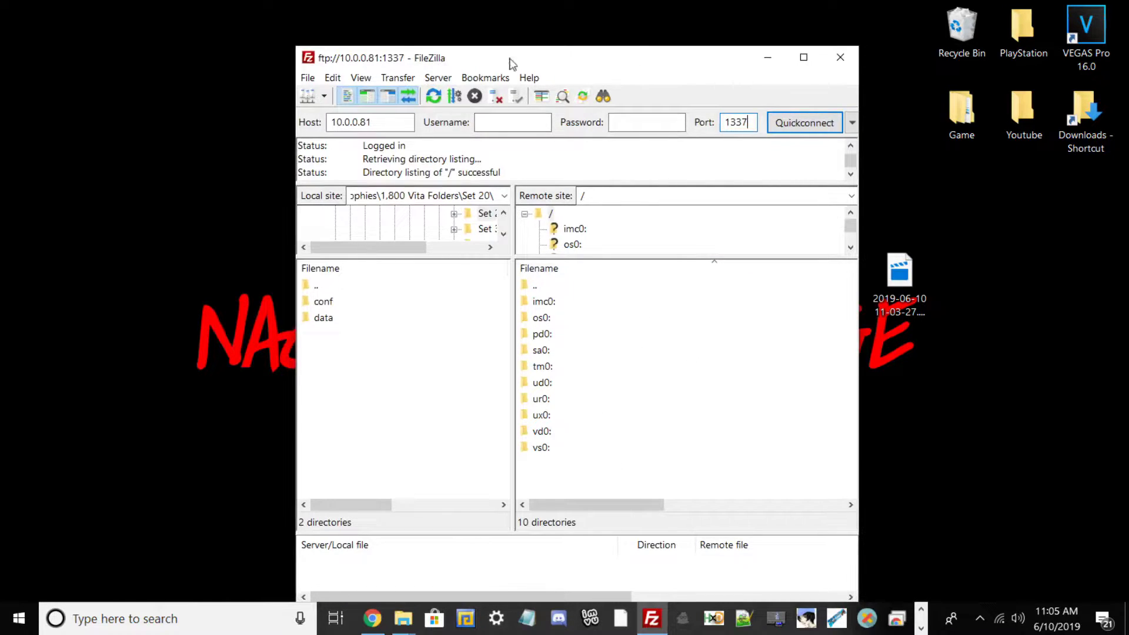
pyautogui.moveTo(509, 61); pyautogui.dragTo(735, 50)
pyautogui.doubleClick(794, 400)
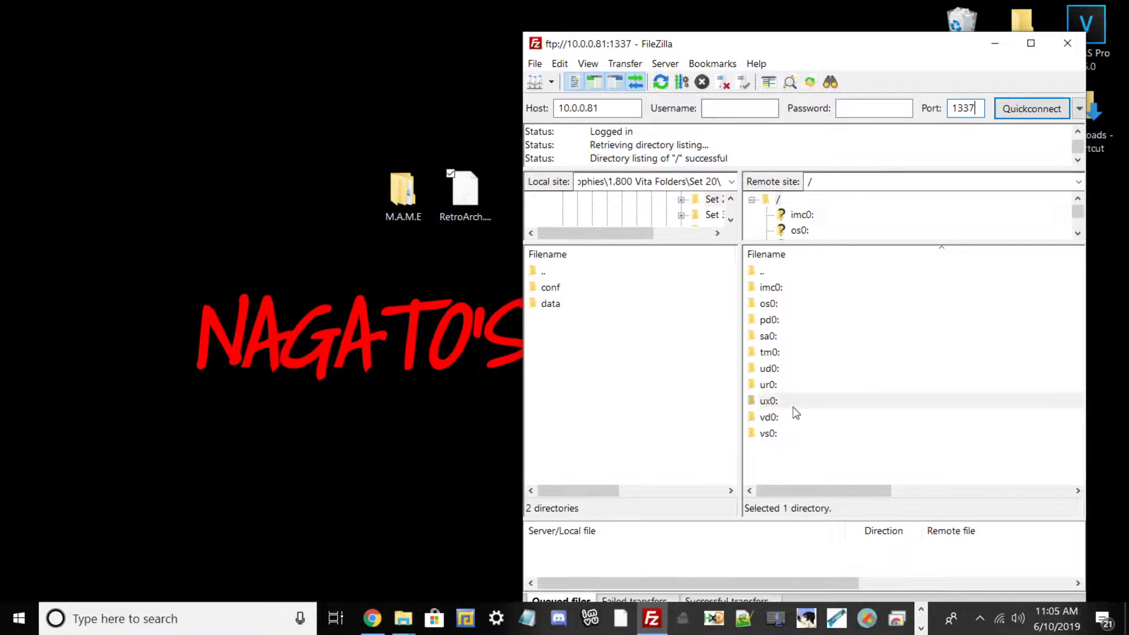
pyautogui.click(797, 401)
pyautogui.scroll(-4, 798, 391)
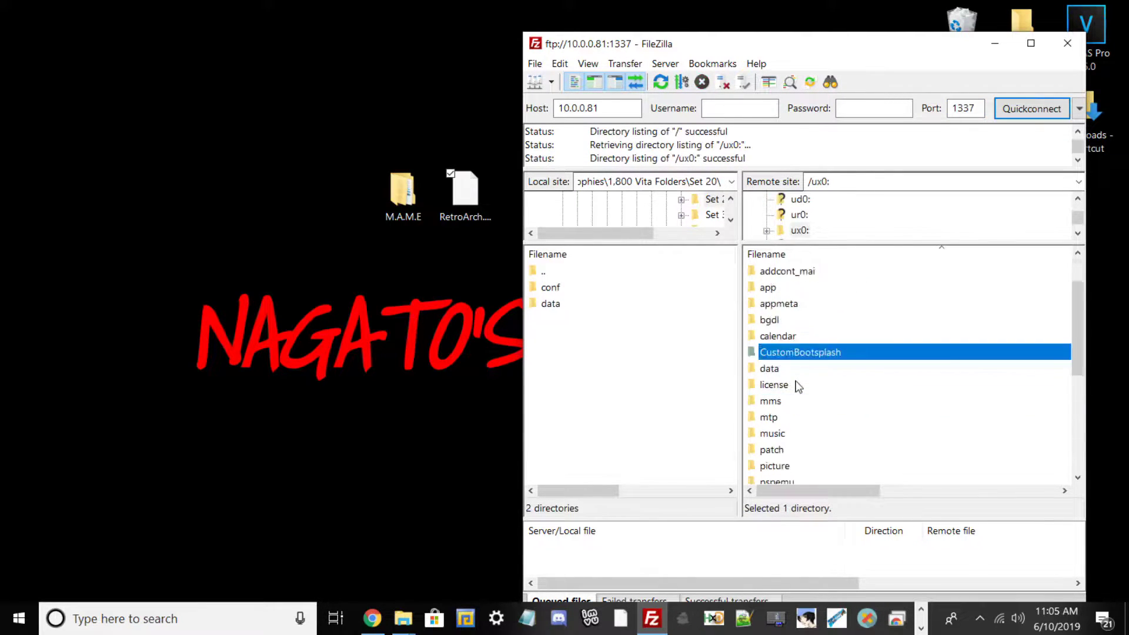
pyautogui.click(791, 368)
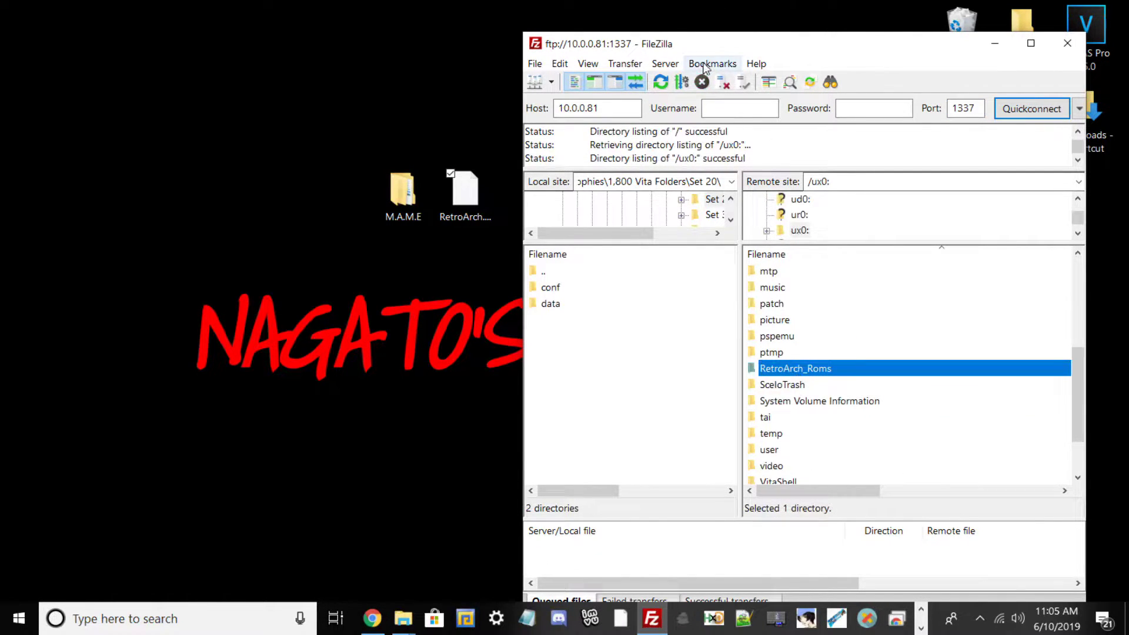
# Maximize the FileZilla window, shrink the message log and view the options for creating a directory in ux0:.
pyautogui.doubleClick(723, 50)
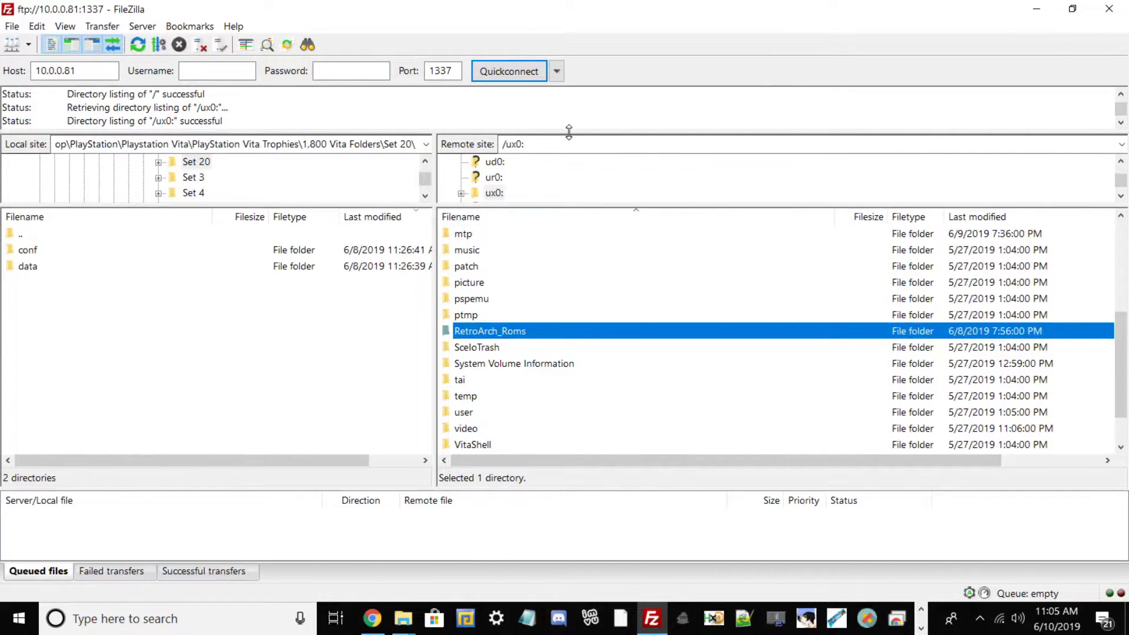
pyautogui.moveTo(570, 134); pyautogui.dragTo(566, 55)
pyautogui.scroll(-1, 518, 356)
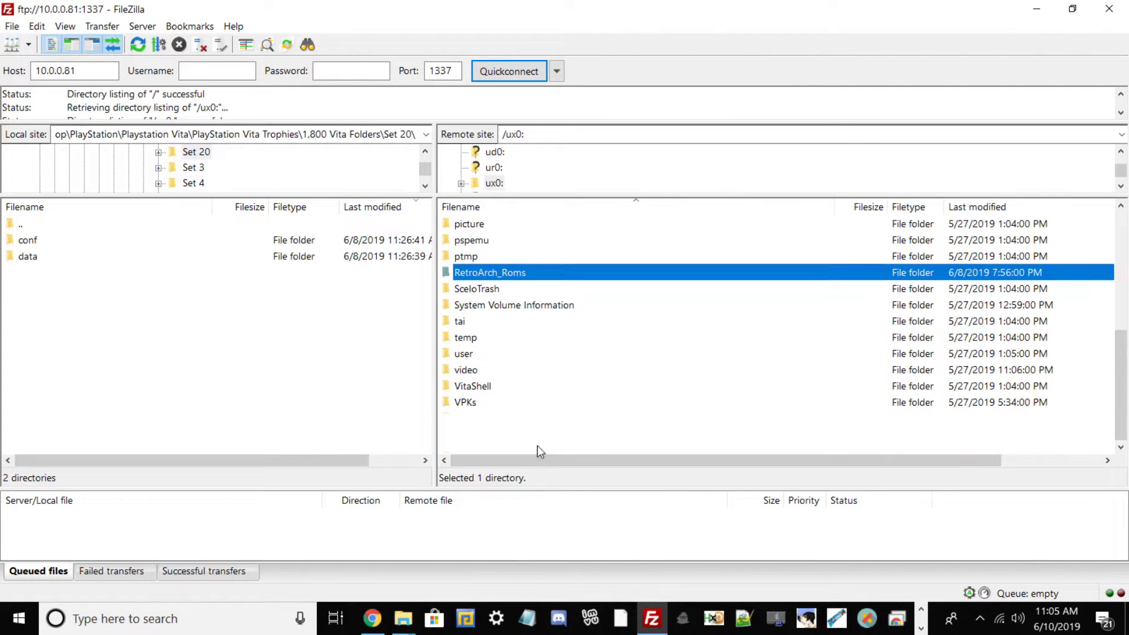
pyautogui.rightClick(505, 449)
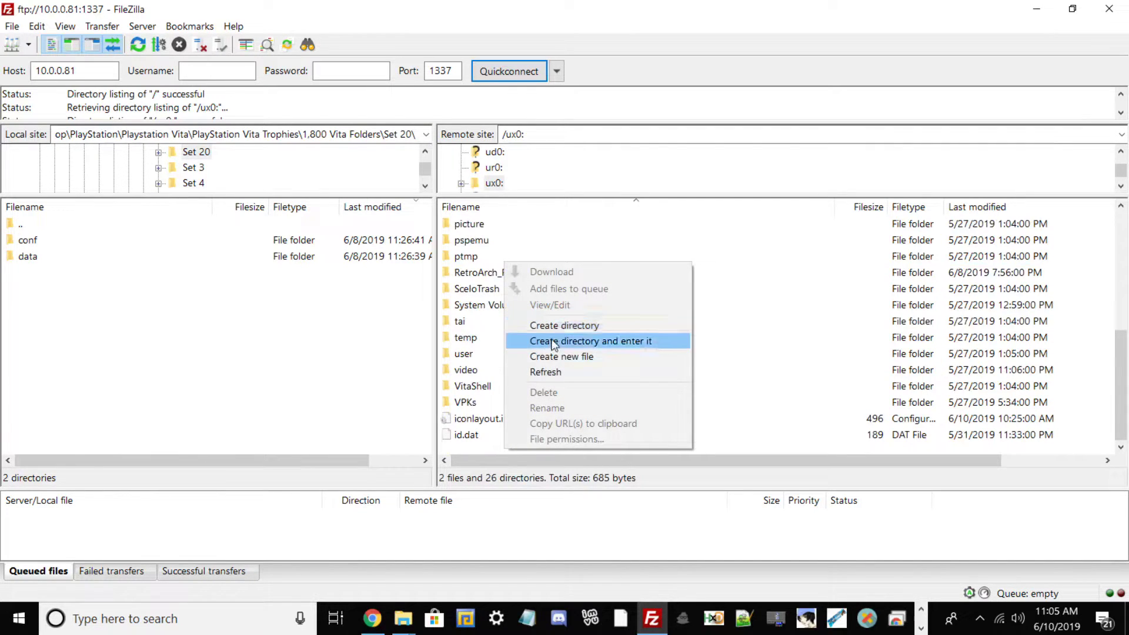
pyautogui.click(471, 306)
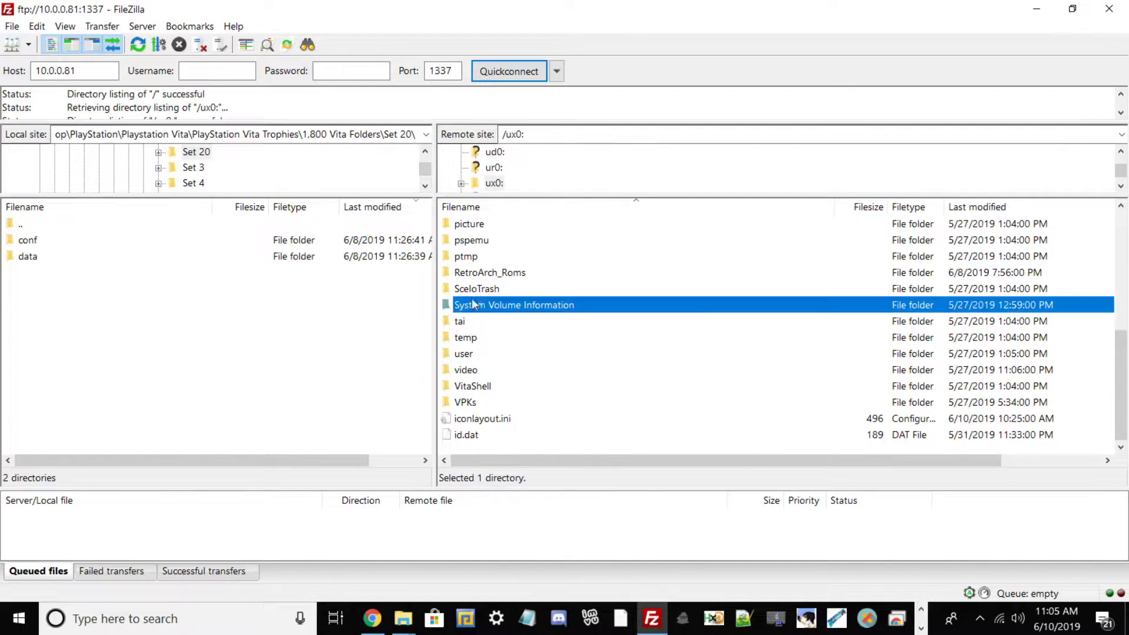
# Open the remote RetroArch_Roms/M.A.M.E directory and look through its zip files.
pyautogui.click(476, 272)
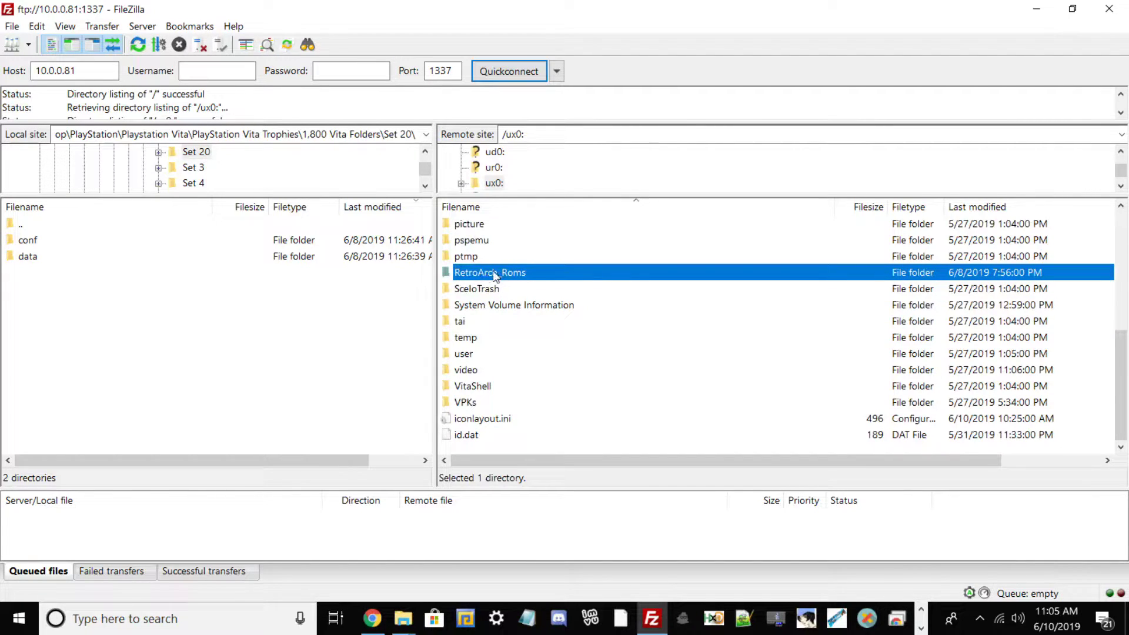
pyautogui.doubleClick(493, 274)
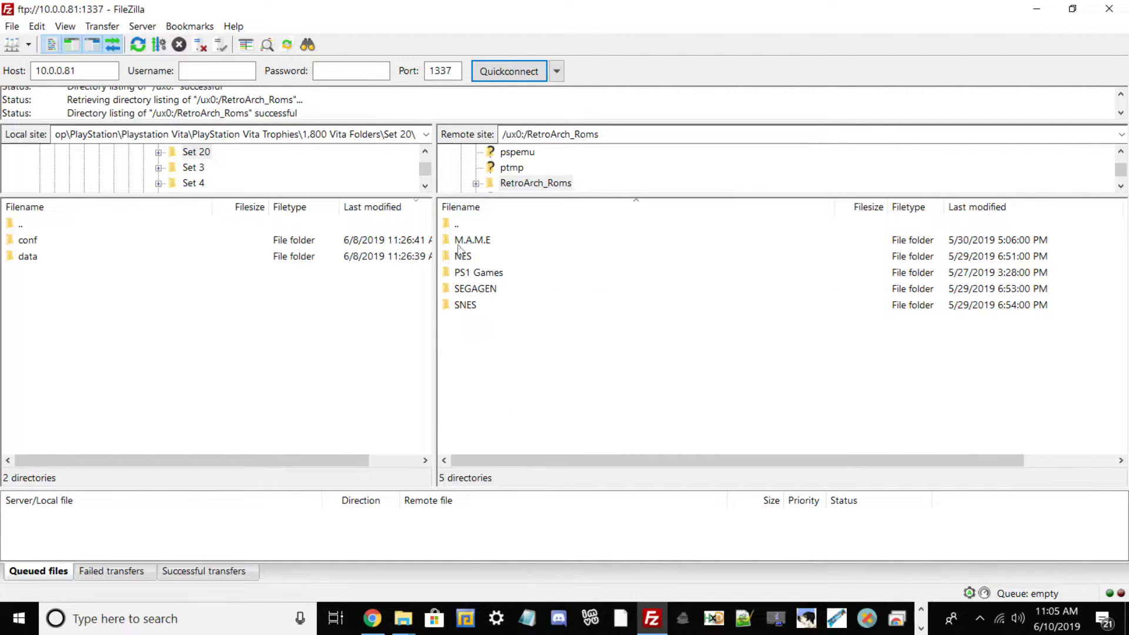
pyautogui.doubleClick(501, 241)
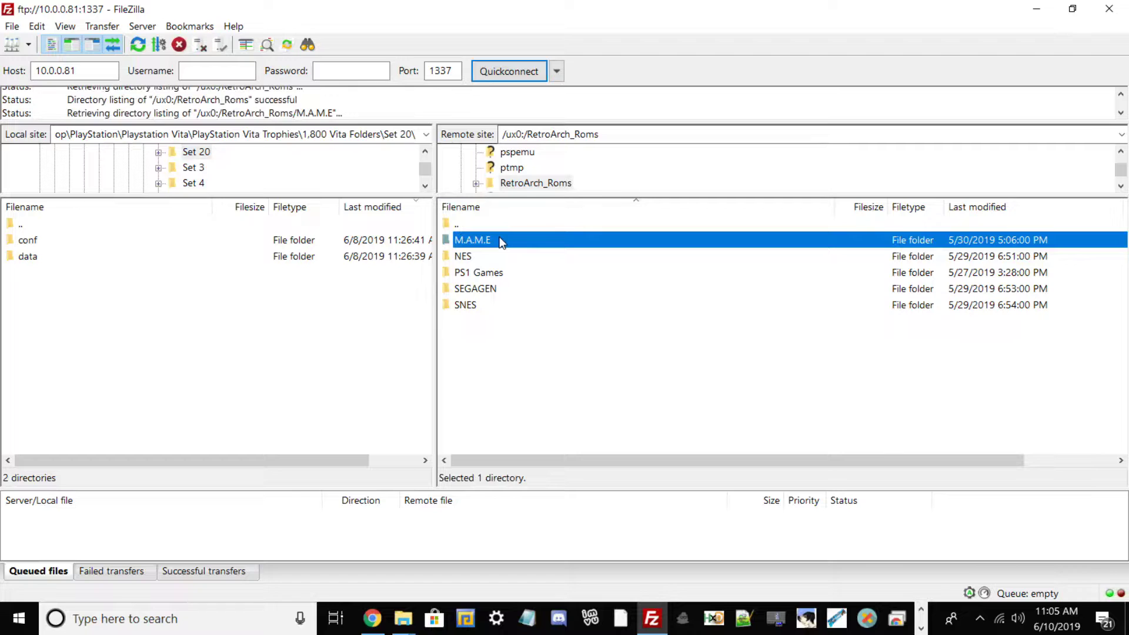
pyautogui.scroll(-12, 512, 329)
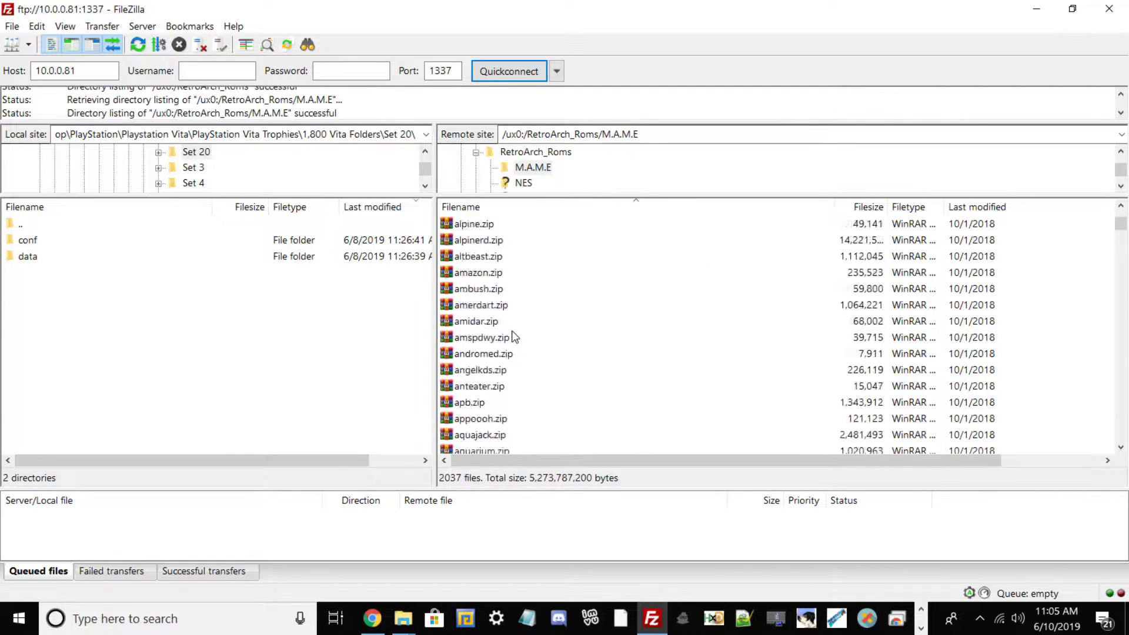
pyautogui.scroll(-20, 516, 337)
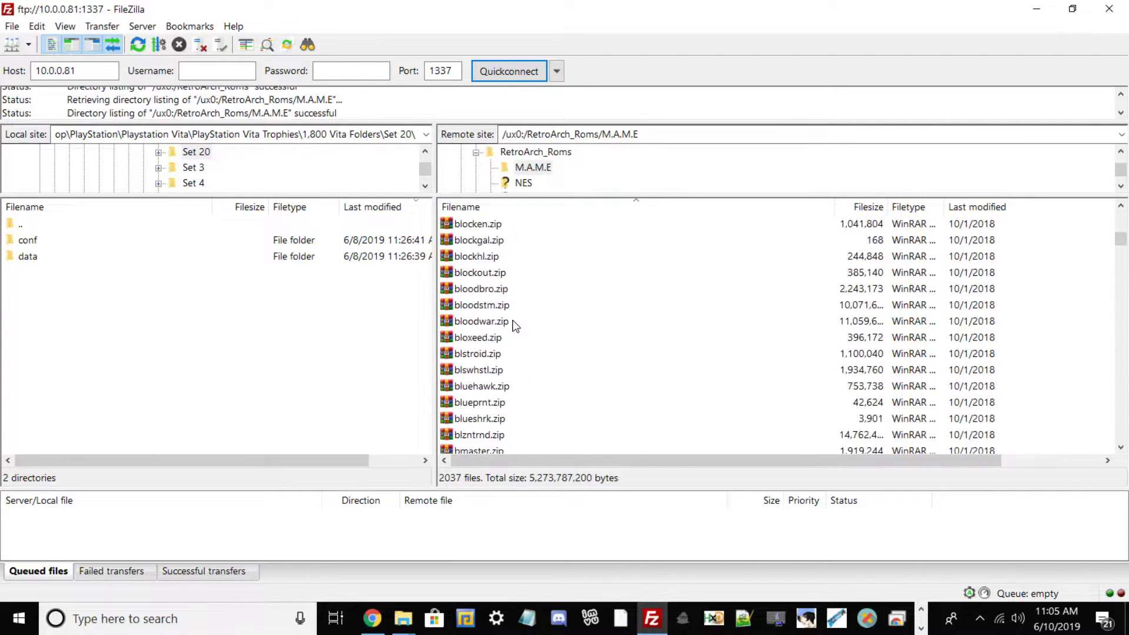
pyautogui.scroll(-20, 514, 324)
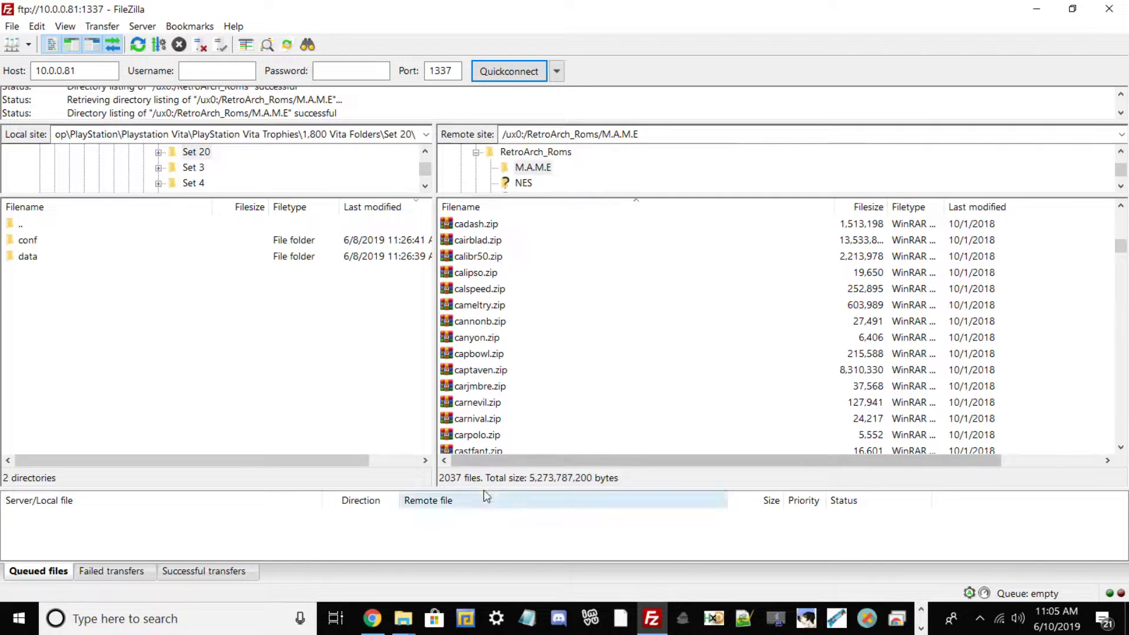
pyautogui.scroll(20, 472, 242)
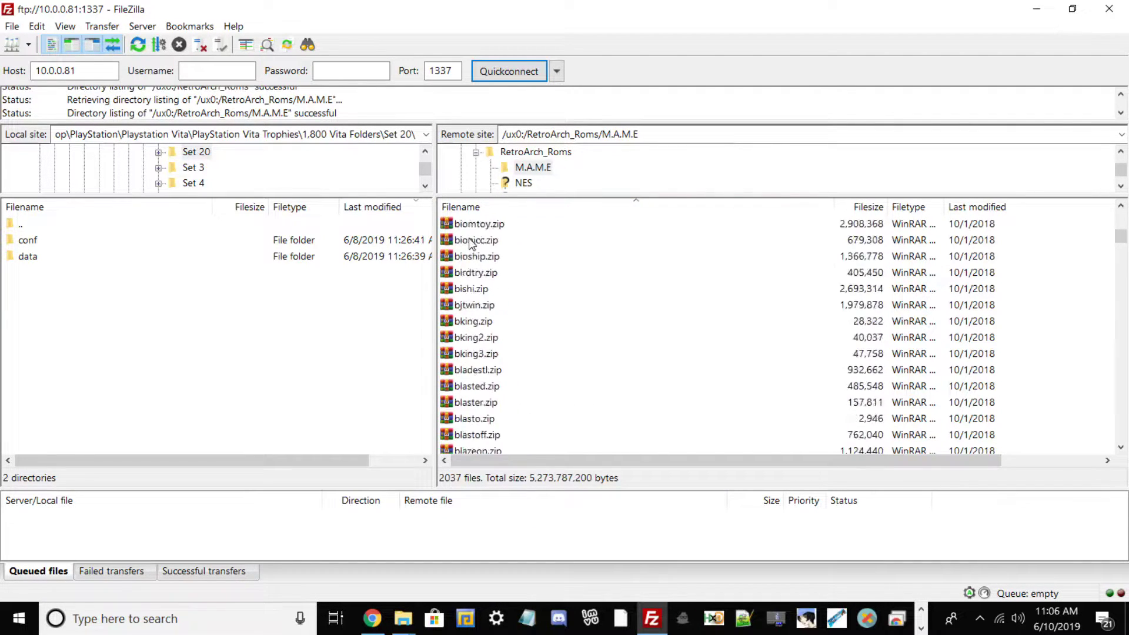
# Return to the remote RetroArch_Roms directory, restore the window to its smaller size and move the M.A.M.E folder lower on the desktop.
pyautogui.scroll(20, 471, 242)
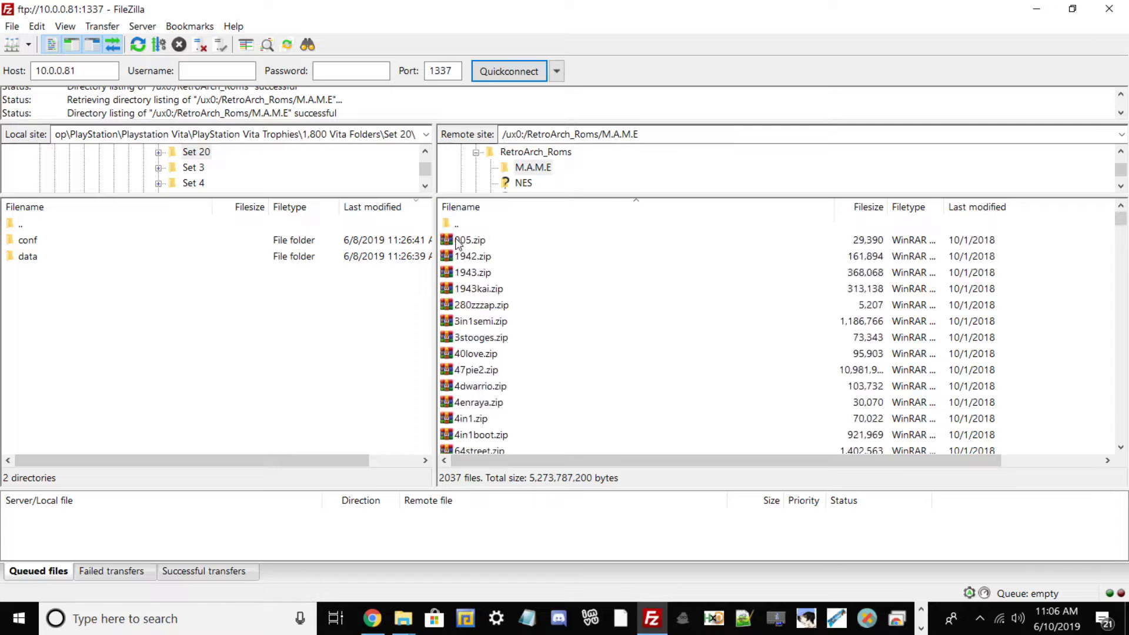
pyautogui.doubleClick(462, 222)
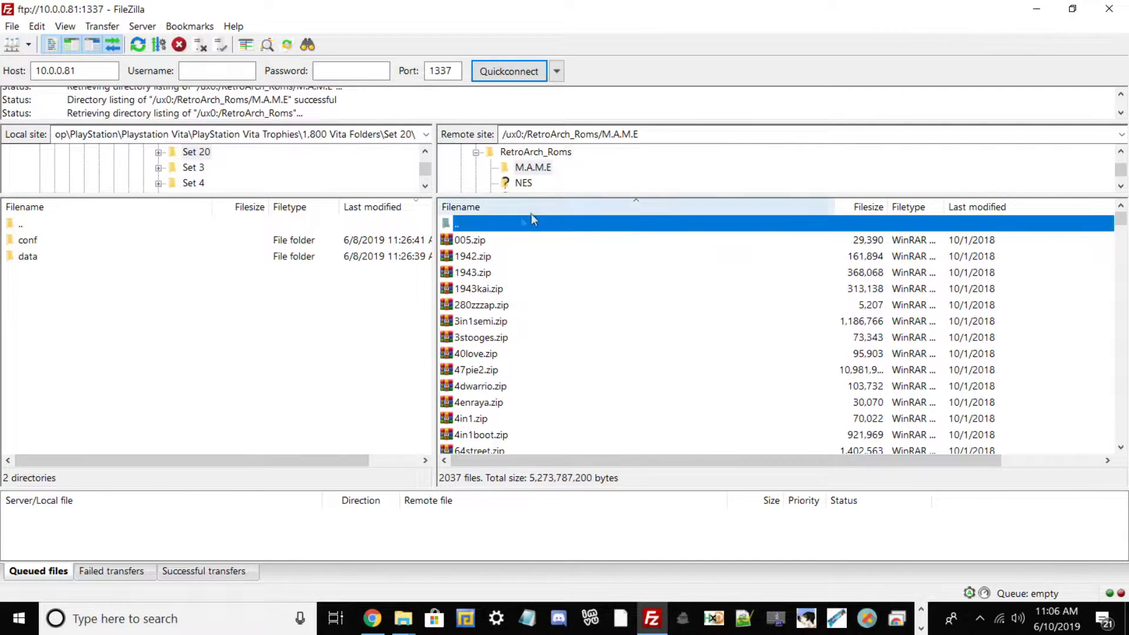
pyautogui.click(1072, 9)
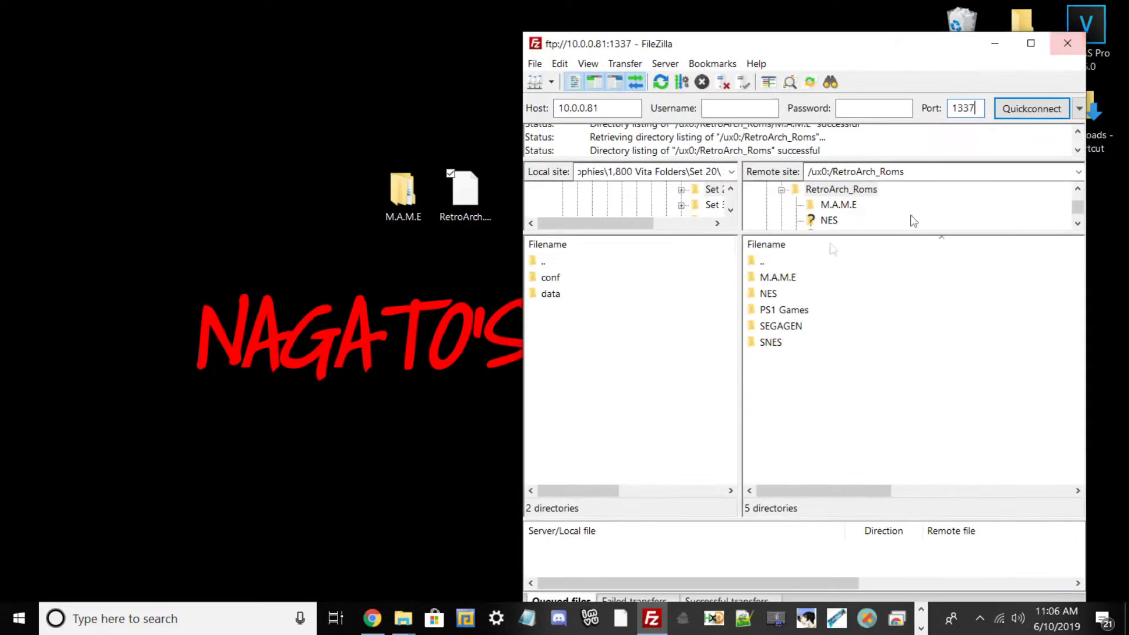
pyautogui.moveTo(403, 191); pyautogui.dragTo(365, 369)
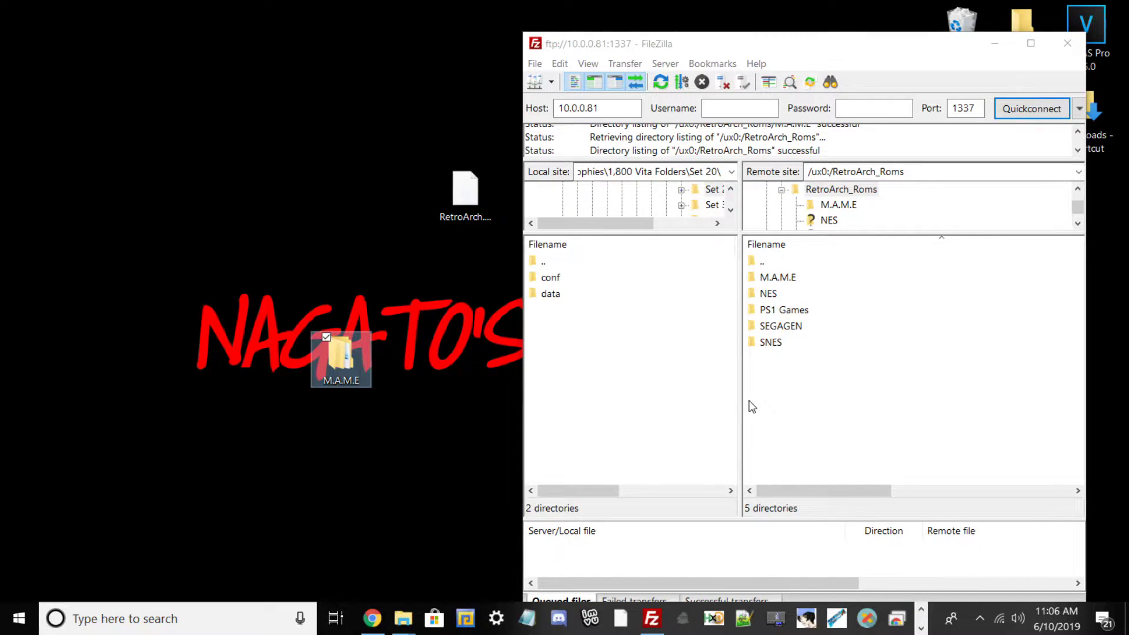
# Go up to the remote ux0: directory, upload RetroArch.vpk from the desktop into it and maximize the window.
pyautogui.click(774, 261)
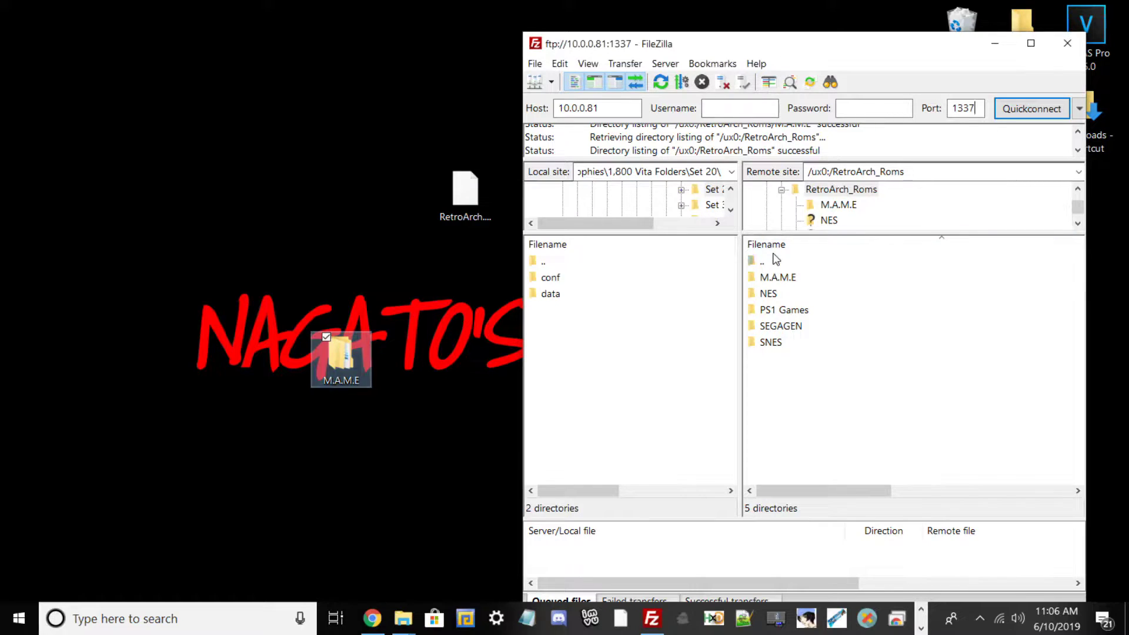
pyautogui.doubleClick(774, 261)
pyautogui.scroll(-5, 833, 376)
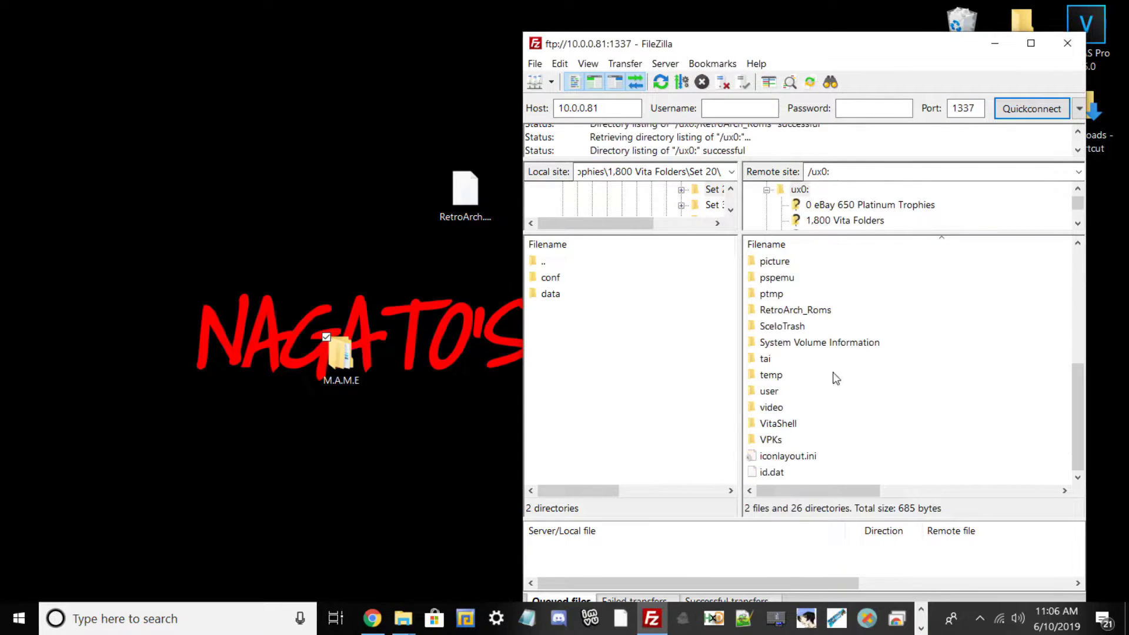
pyautogui.moveTo(465, 194); pyautogui.dragTo(855, 480)
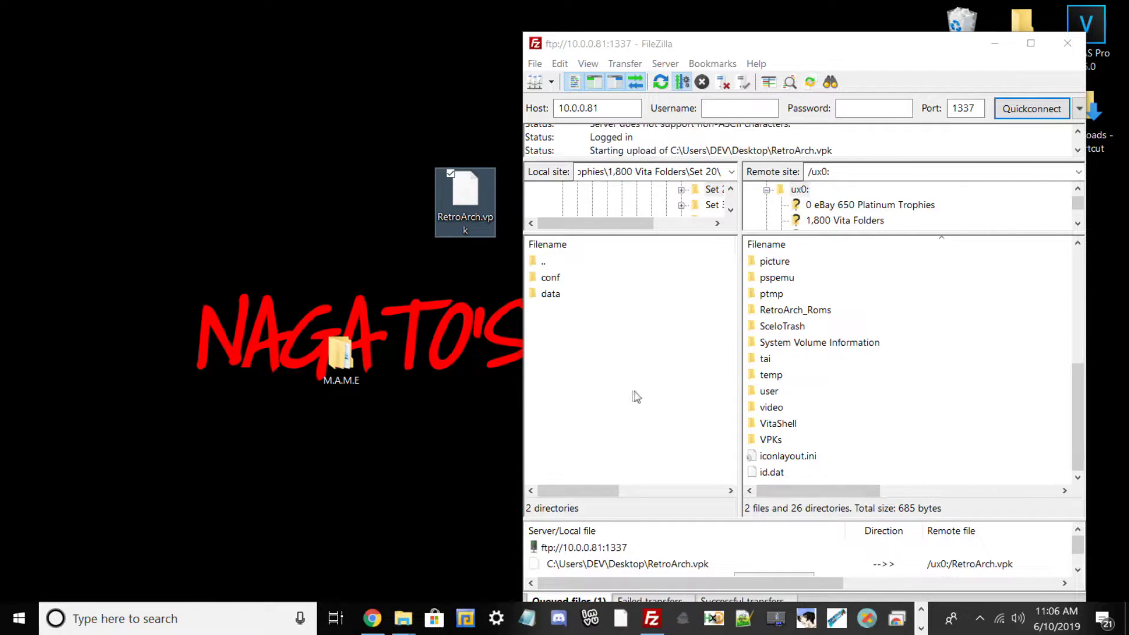
pyautogui.doubleClick(776, 39)
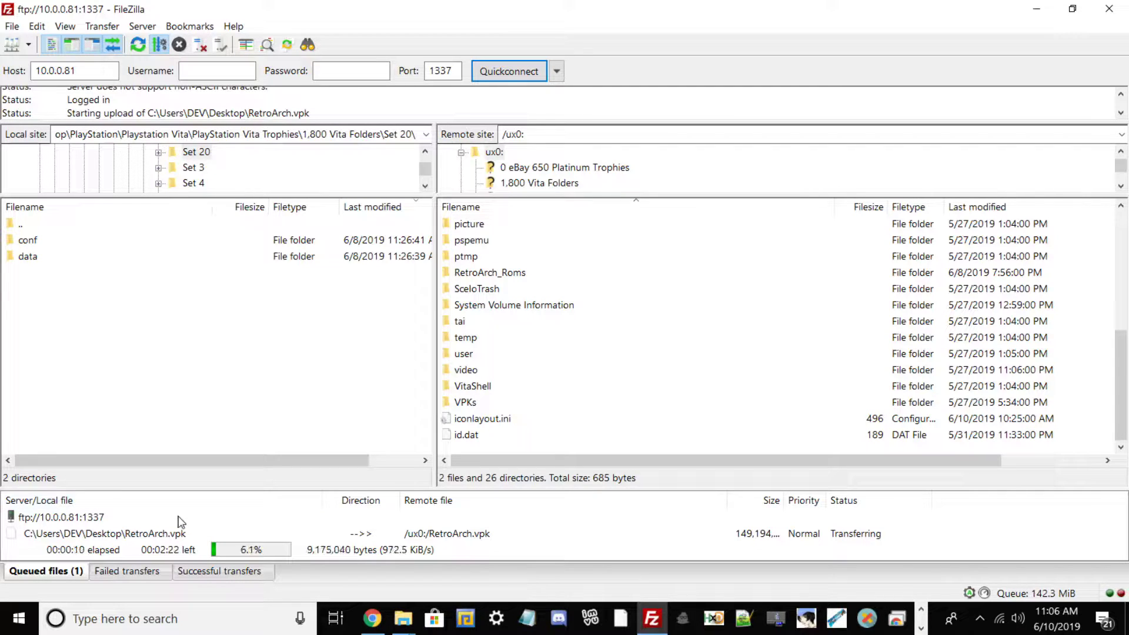
# Reopen FileZilla to check the successful transfer of RetroArch.vpk, and minimize it again.
pyautogui.click(980, 621)
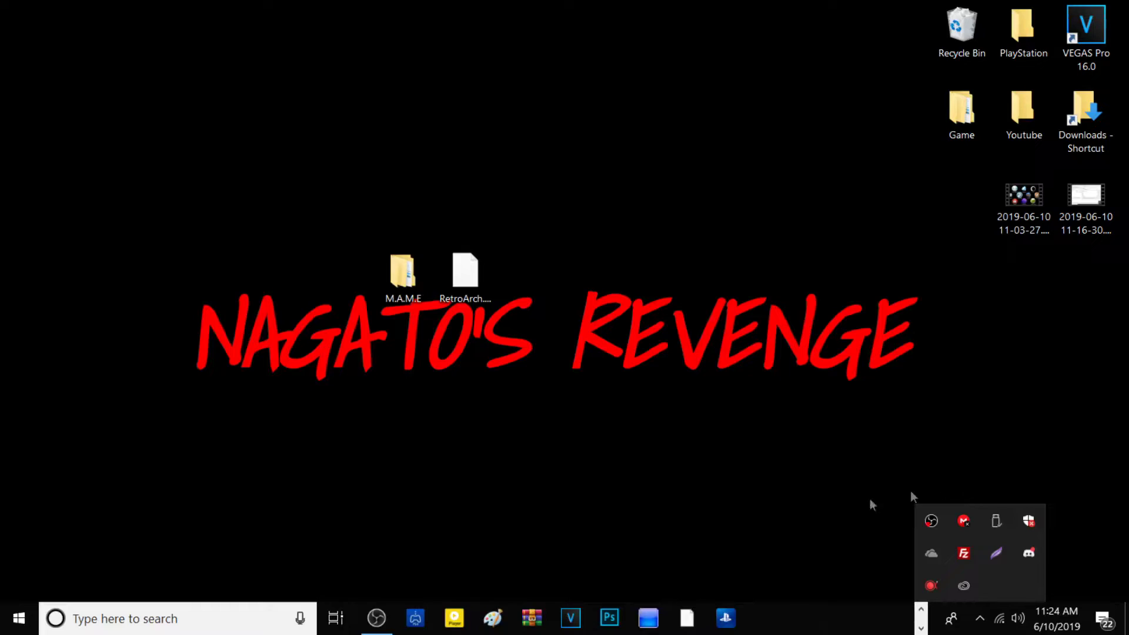
pyautogui.click(922, 612)
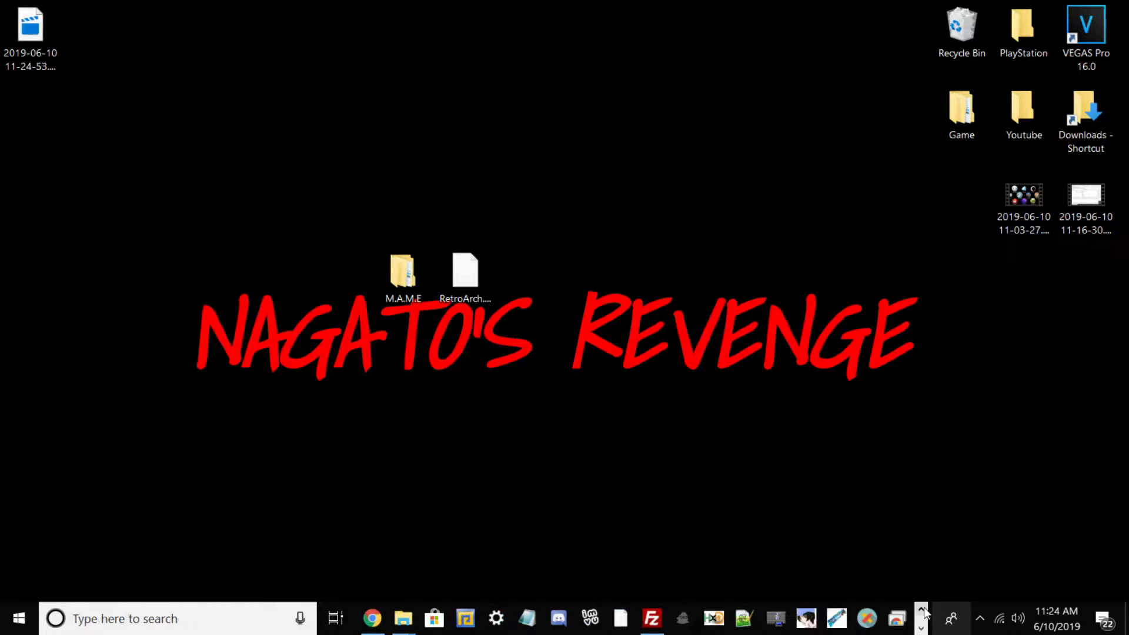
pyautogui.click(652, 617)
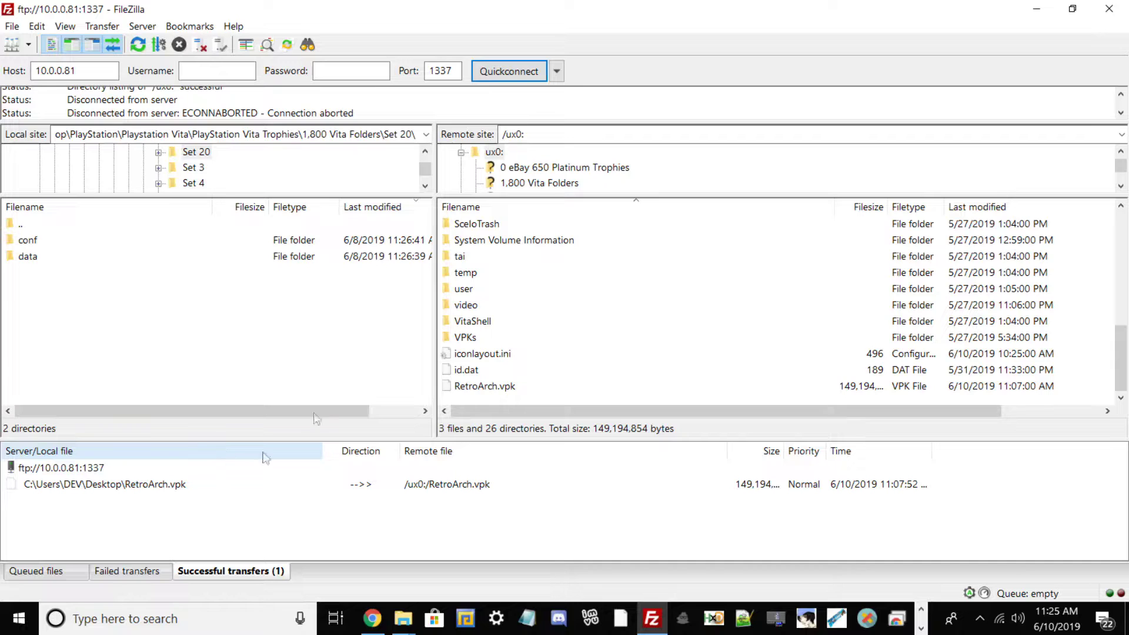
pyautogui.click(1036, 9)
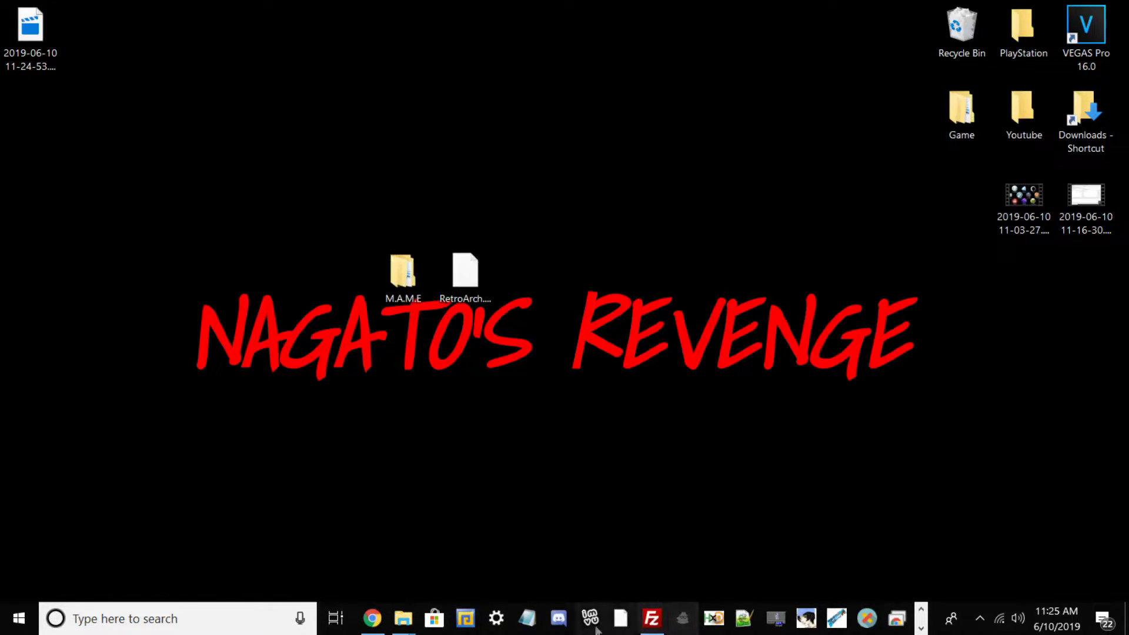
# Switch to the PS Vita screen capture, stop the VitaShell FTP server and open RetroArch.vpk in ux0: for installation.
pyautogui.click(920, 628)
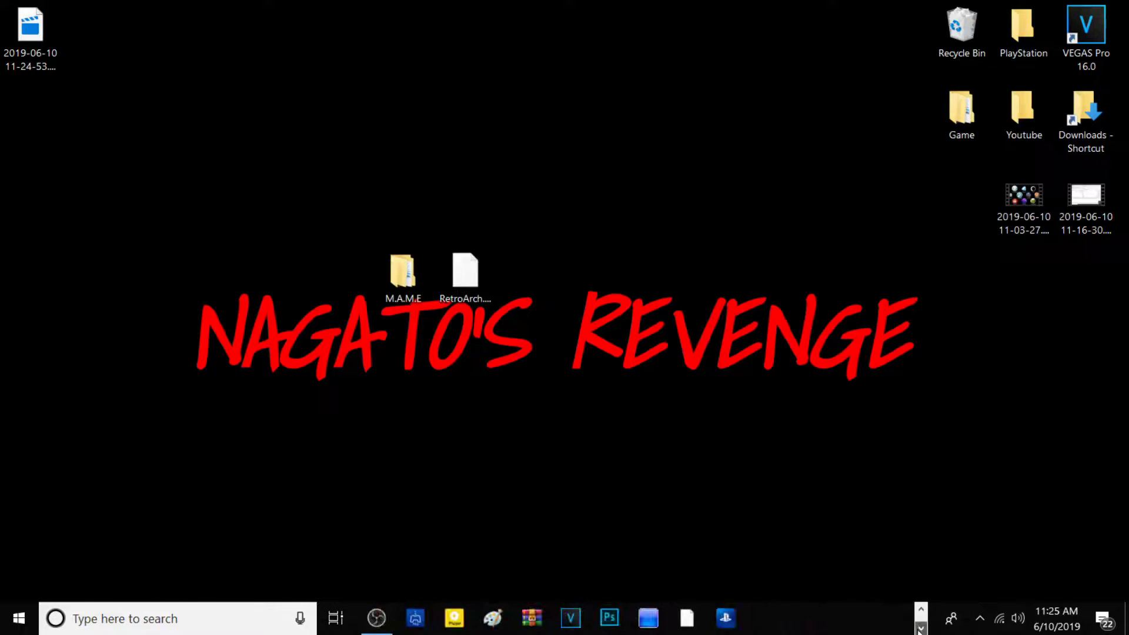
pyautogui.click(376, 617)
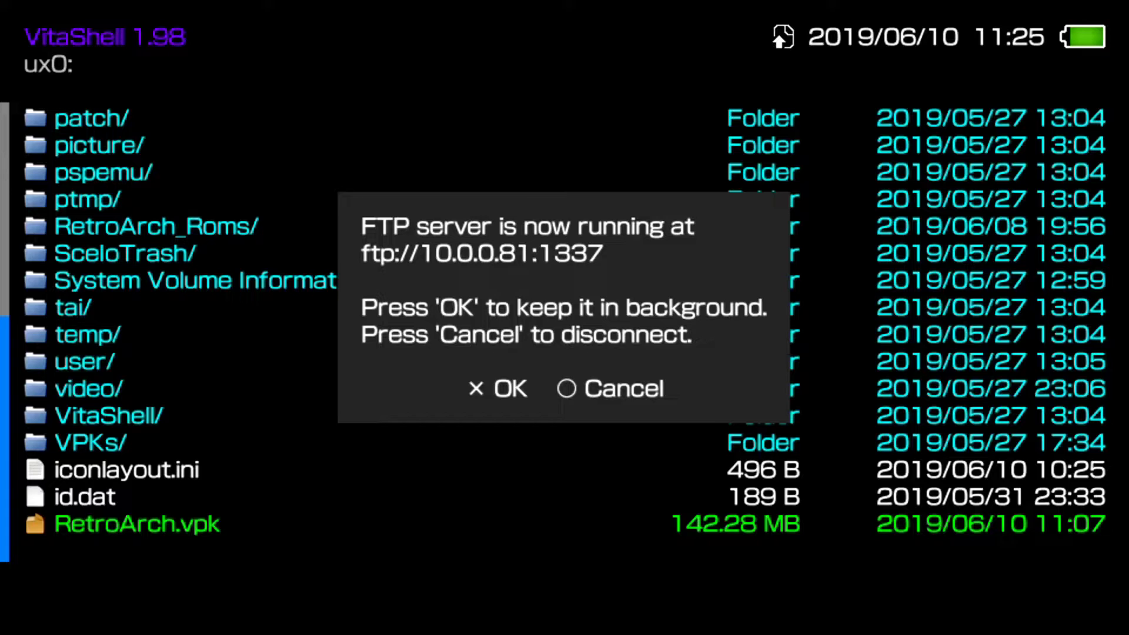
pyautogui.press('Escape')
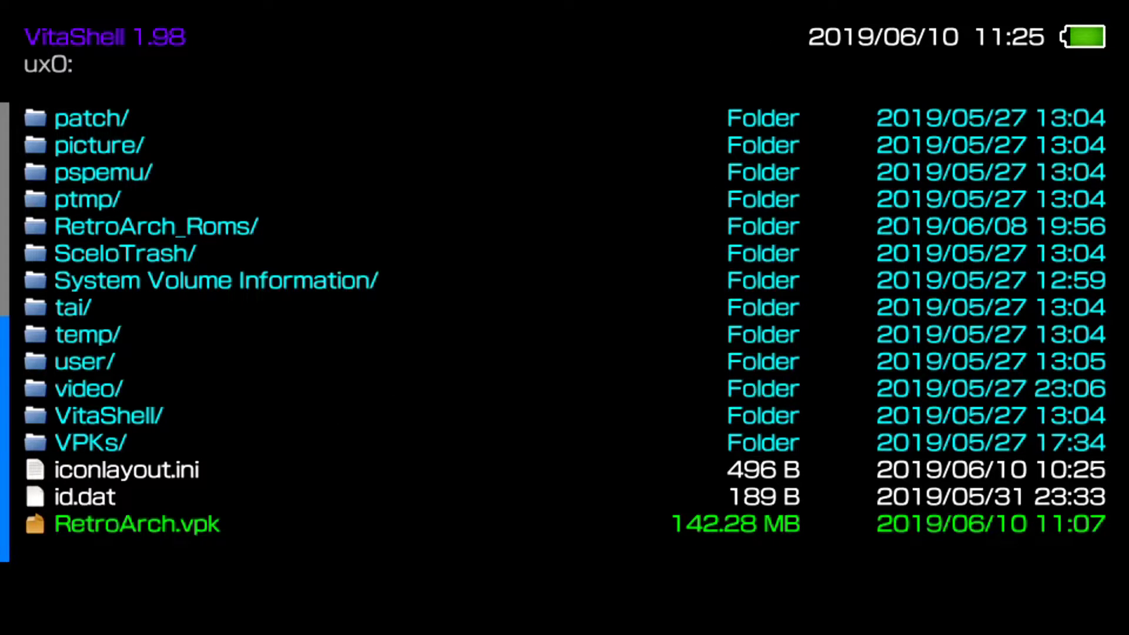
pyautogui.press('Up')
pyautogui.press('Down')
pyautogui.press('Up')
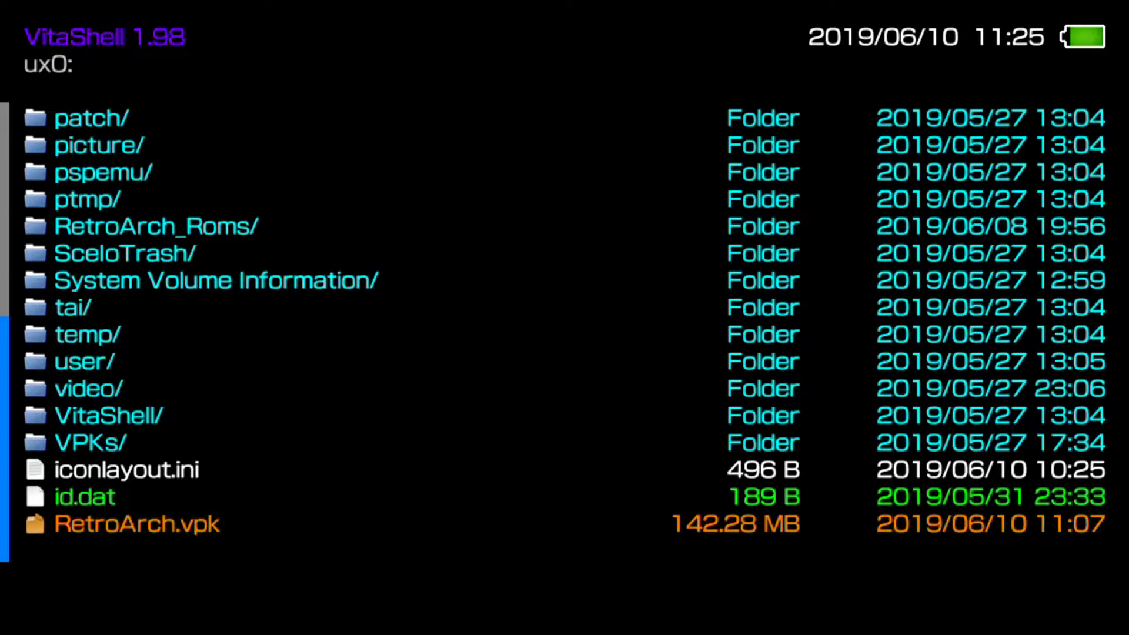
pyautogui.press('Down')
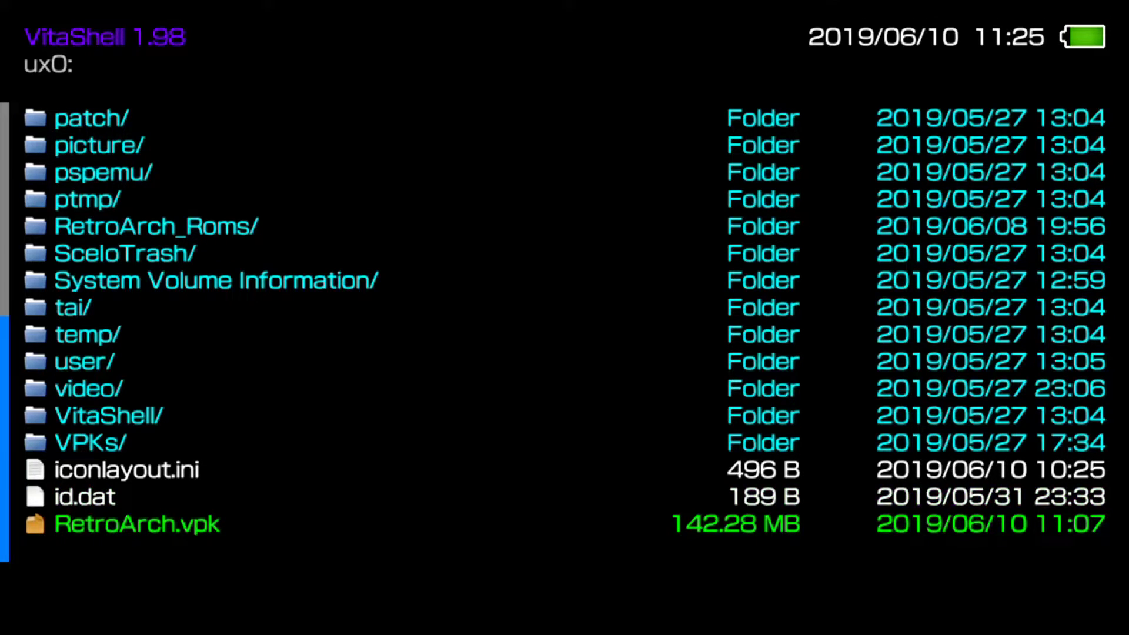
pyautogui.press('Return')
pyautogui.press('Return')
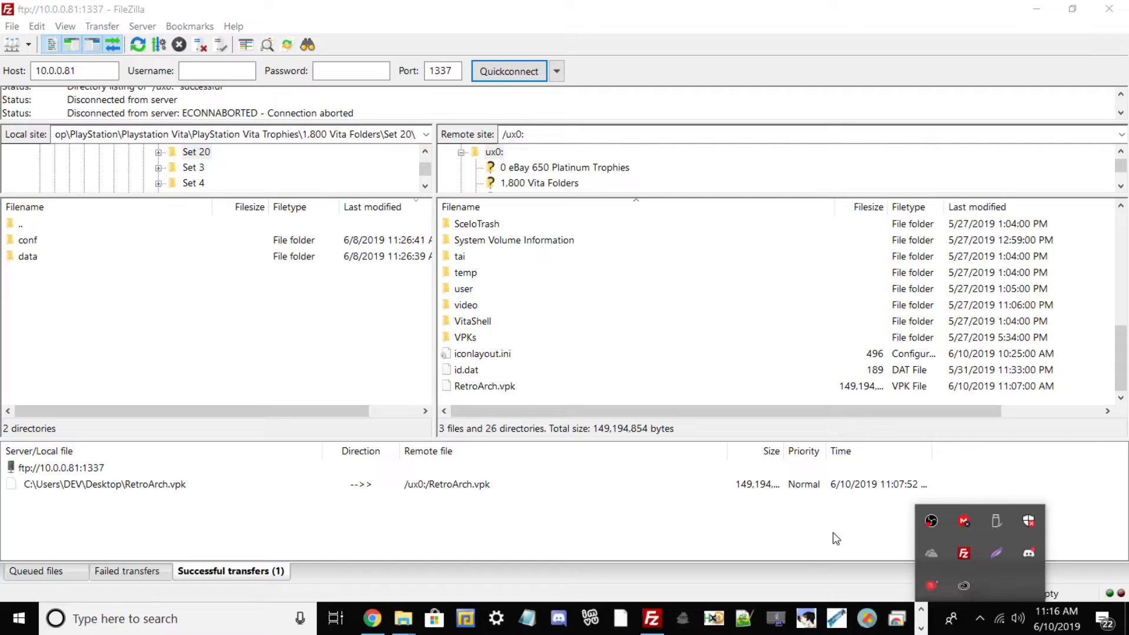
# Minimize FileZilla, switch to the PS Vita screen capture and keep the VitaShell FTP server running in the background.
pyautogui.click(837, 538)
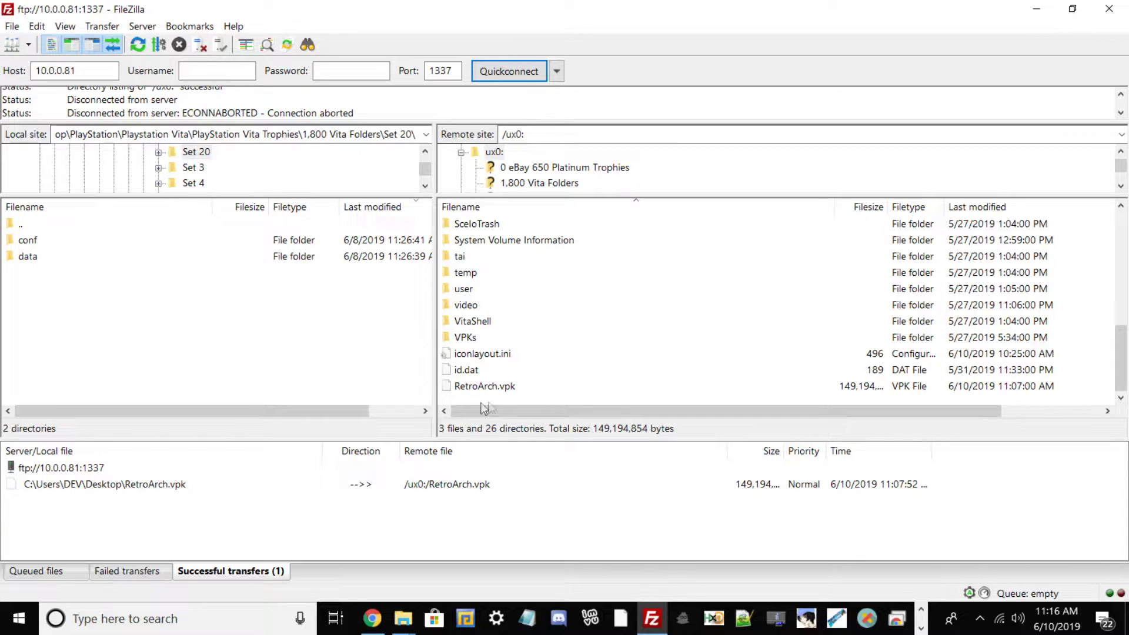
pyautogui.click(1036, 9)
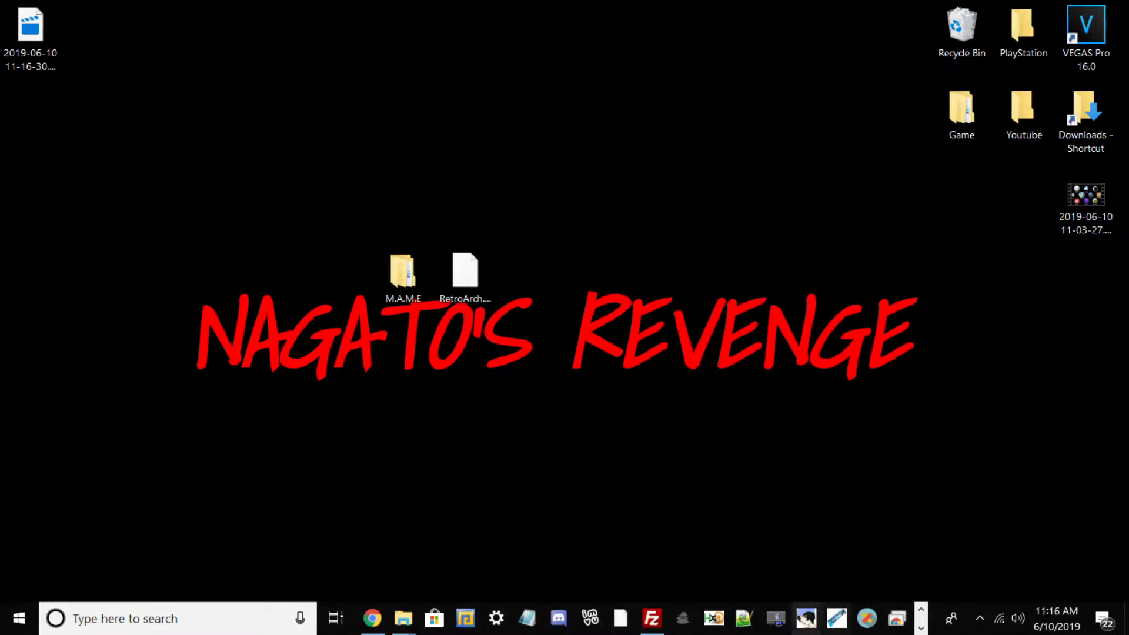
pyautogui.click(921, 628)
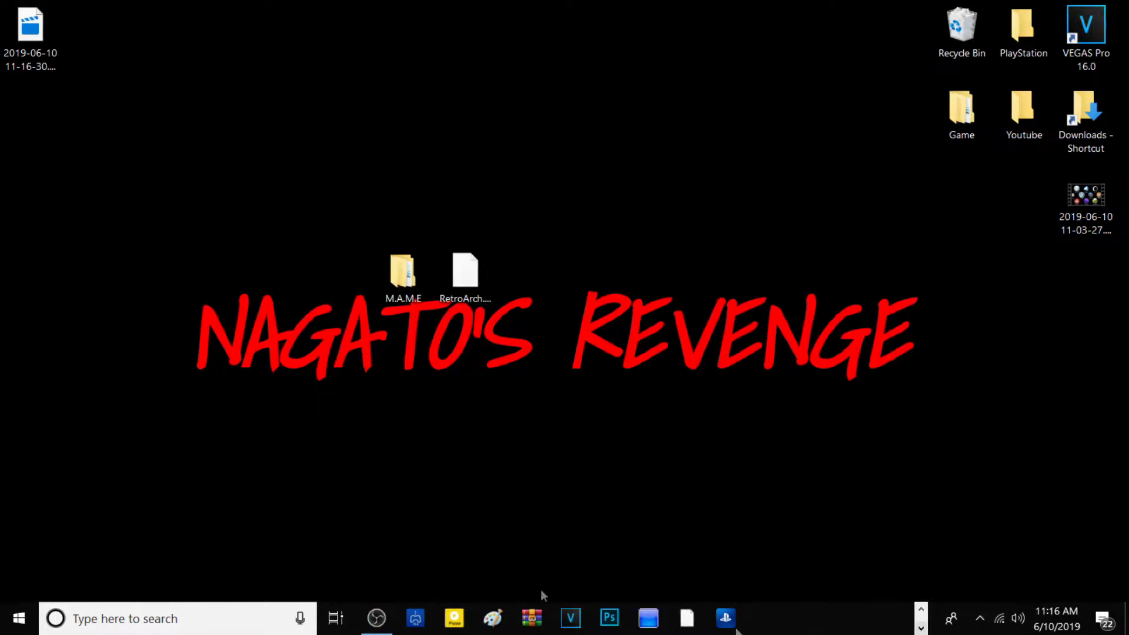
pyautogui.click(376, 618)
pyautogui.click(526, 522)
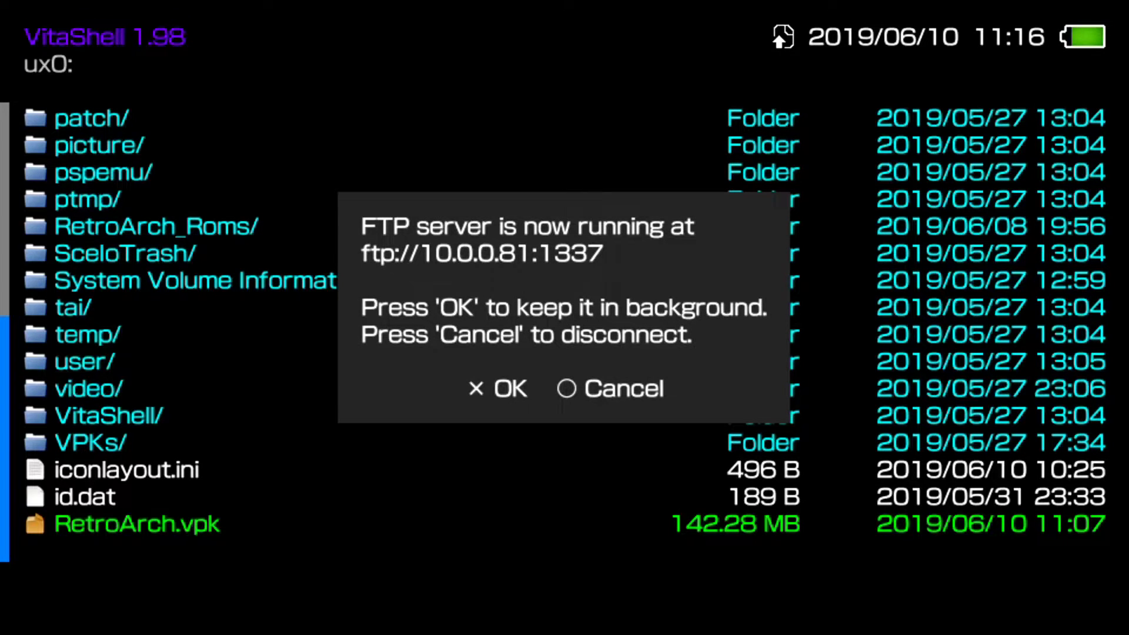
pyautogui.press('Return')
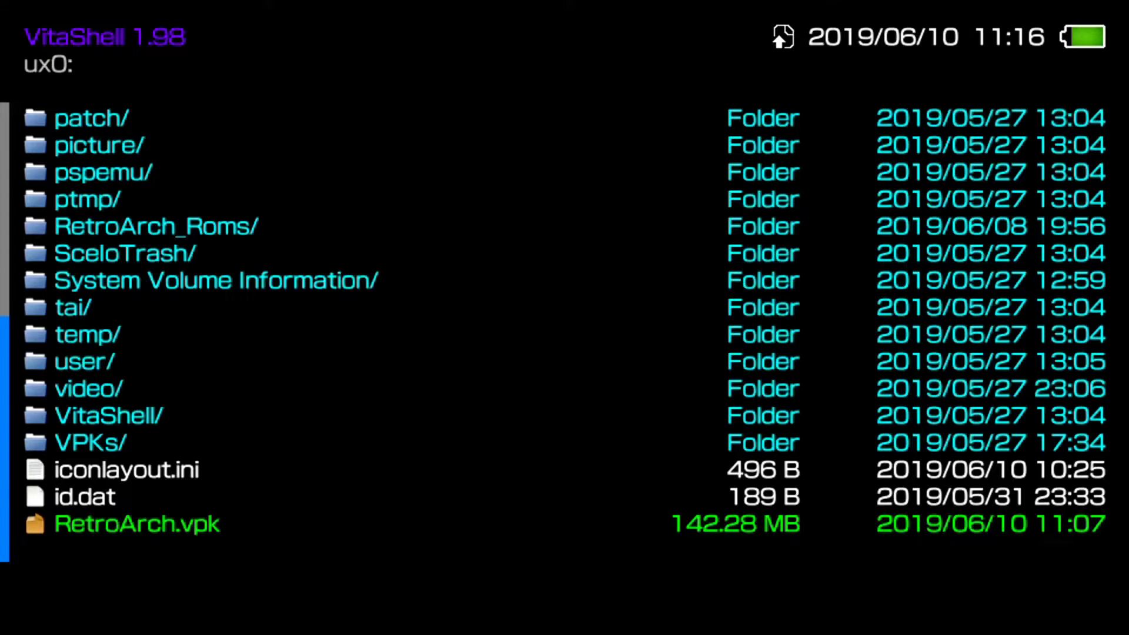
# Go back to VitaShell's home partition list and reopen the ux0: partition.
pyautogui.press('Up')
pyautogui.press('Down')
pyautogui.press('Up')
pyautogui.press('Up')
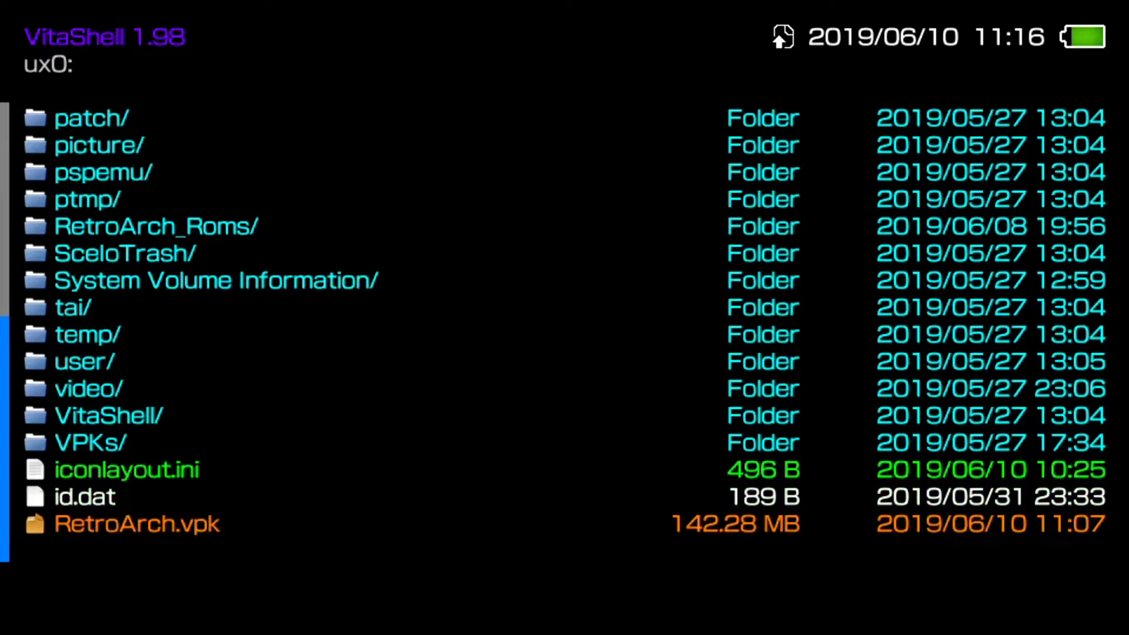
pyautogui.press('BackSpace')
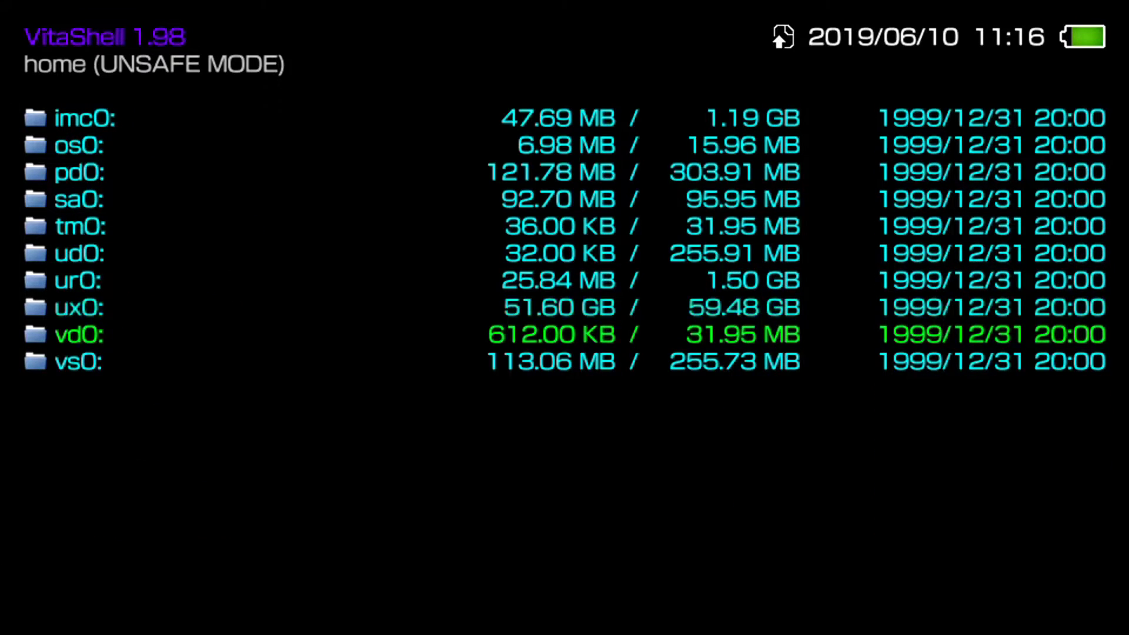
pyautogui.press('Up')
pyautogui.press('Return')
# Locate RetroArch.vpk at the end of the ux0: listing and install it.
pyautogui.press('Down')
pyautogui.press('Down')
pyautogui.press('Down')
pyautogui.press('Down')
pyautogui.press('Down')
pyautogui.press('Down')
pyautogui.press('Down')
pyautogui.press('Down')
pyautogui.press('Down')
pyautogui.press('Down')
pyautogui.press('Down')
pyautogui.press('Down')
pyautogui.press('Down')
pyautogui.press('Down')
pyautogui.press('Down')
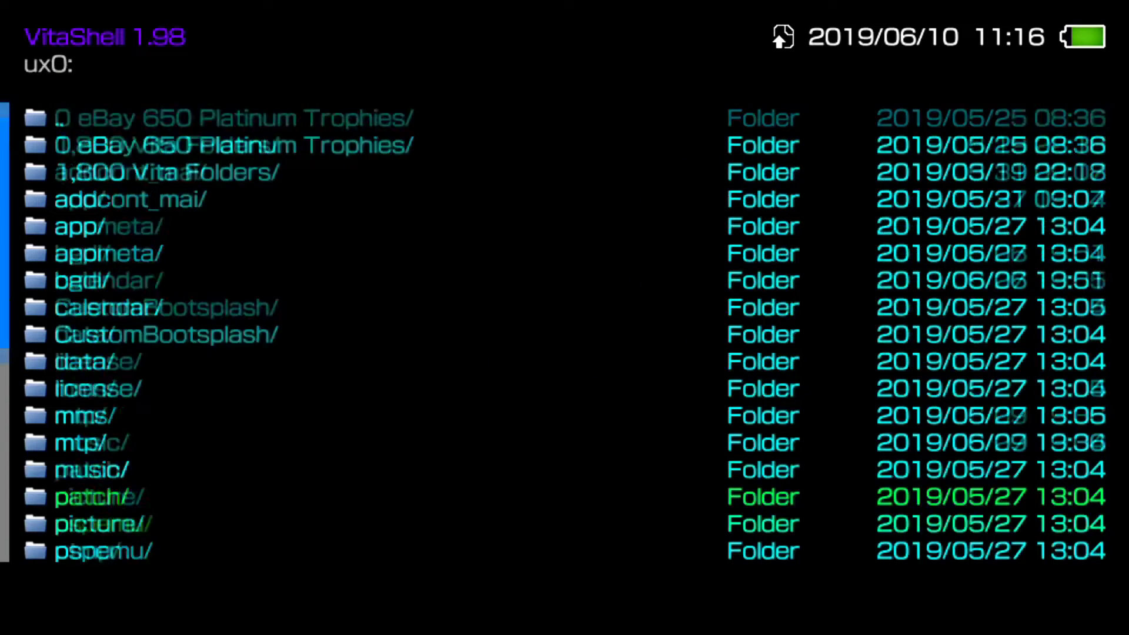
pyautogui.press('Down')
pyautogui.press('Down')
pyautogui.press('Down')
pyautogui.press('Down')
pyautogui.press('Down')
pyautogui.press('Down')
pyautogui.press('Down')
pyautogui.press('Down')
pyautogui.press('Down')
pyautogui.press('Down')
pyautogui.press('Down')
pyautogui.press('Down')
pyautogui.press('Down')
pyautogui.press('Down')
pyautogui.press('Down')
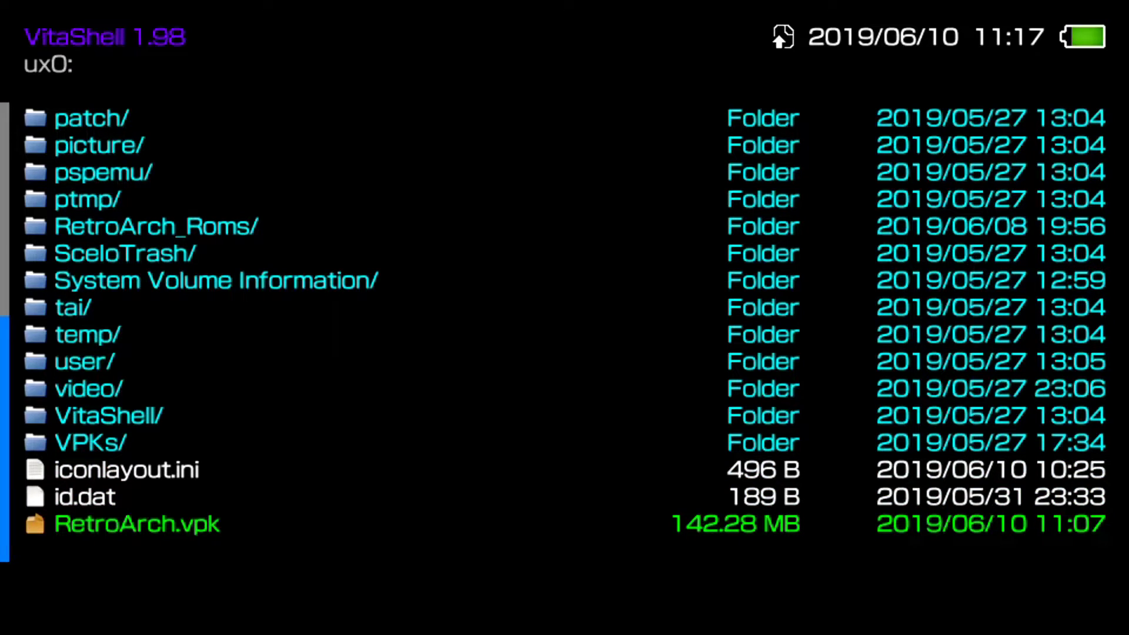
pyautogui.press('Return')
pyautogui.press('Return')
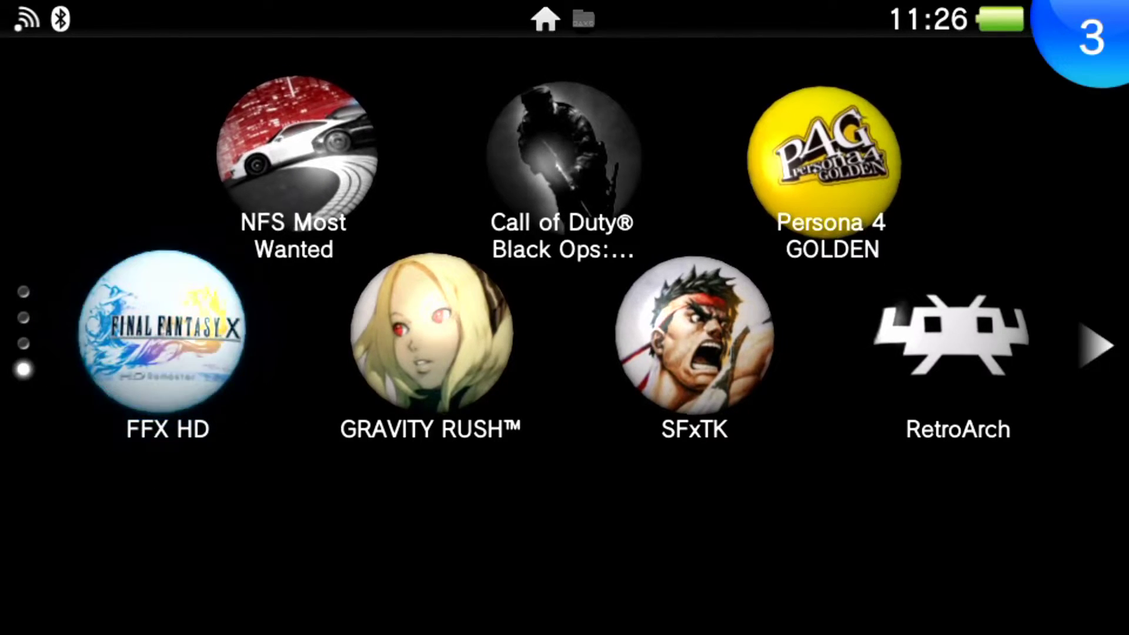
# Launch RetroArch on the PS Vita and agree to close VitaShell.
pyautogui.press('Right')
pyautogui.press('Right')
pyautogui.press('Right')
pyautogui.press('Right')
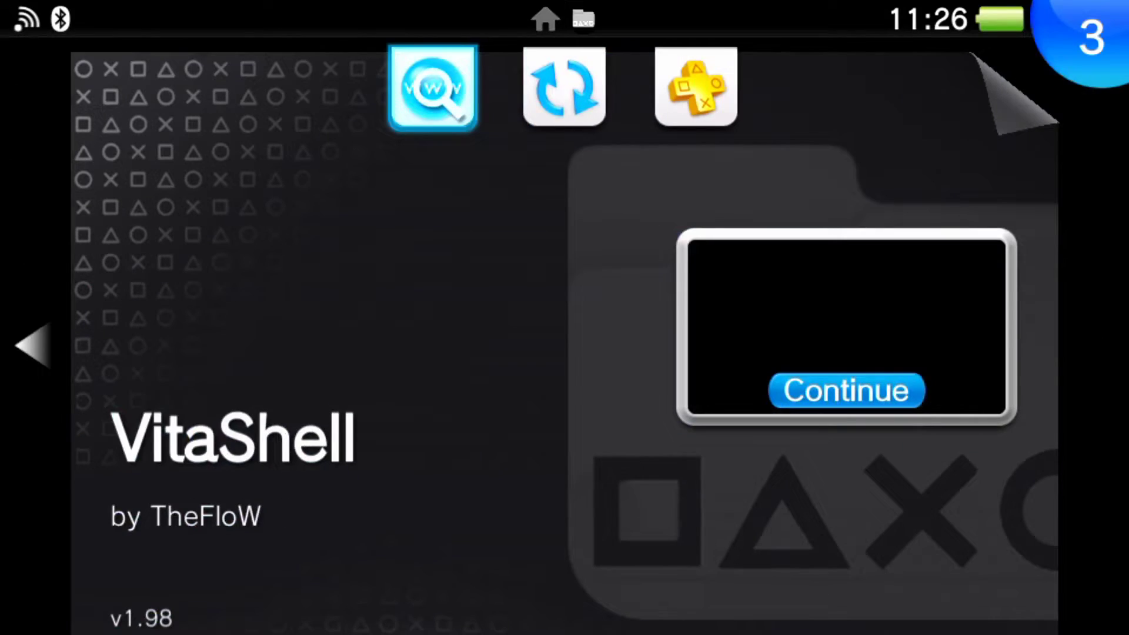
pyautogui.press('Left')
pyautogui.press('Right')
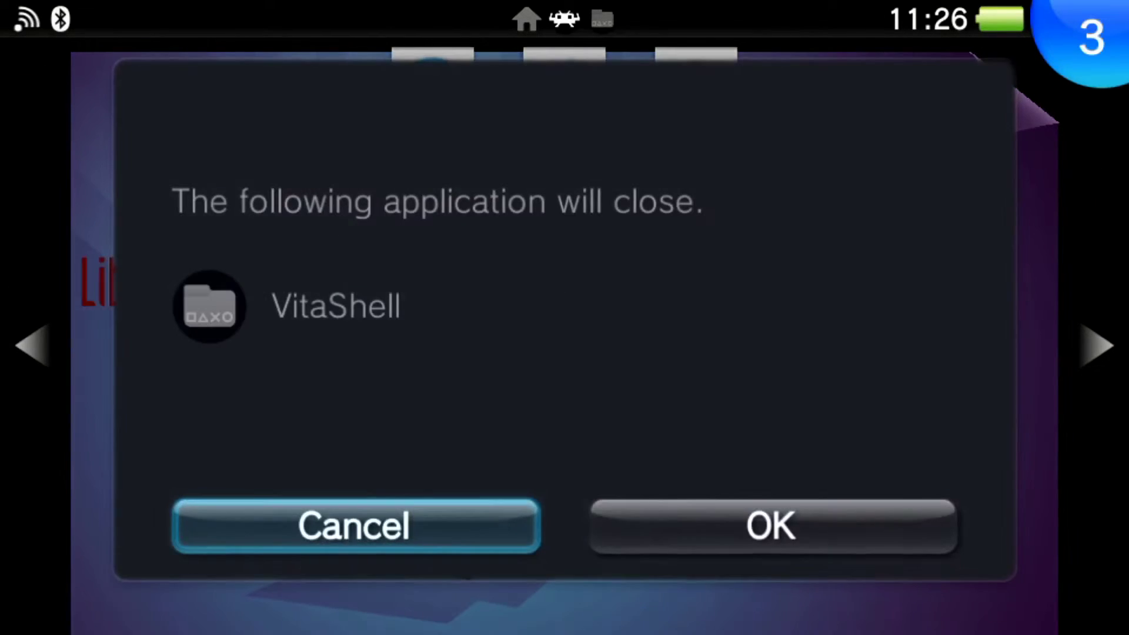
pyautogui.press('Right')
pyautogui.press('Return')
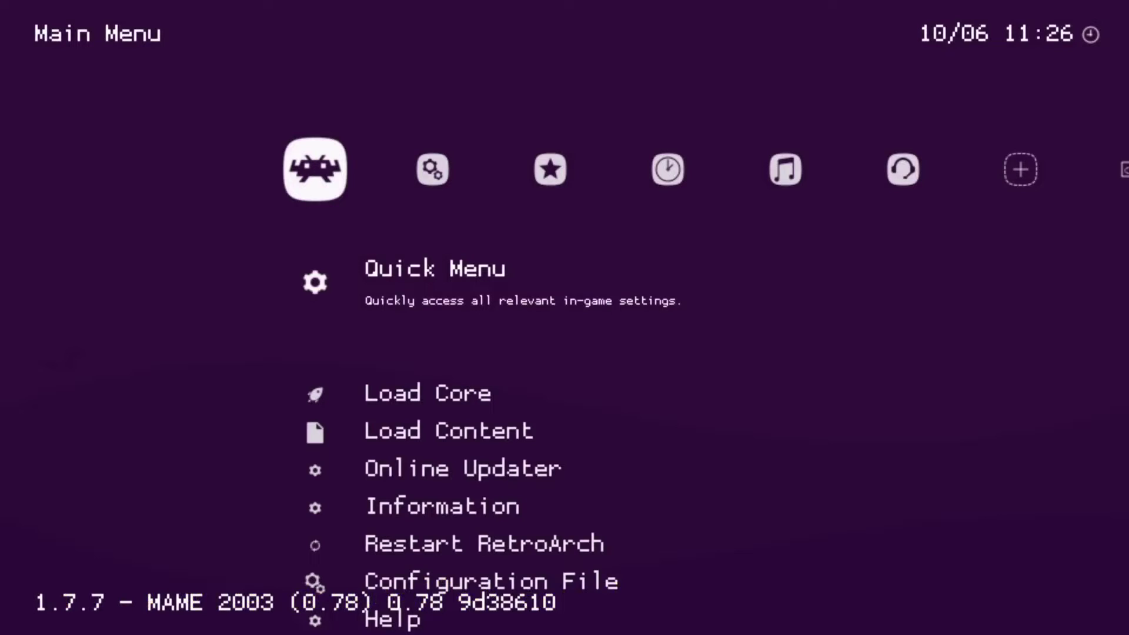
# Open RetroArch's User Interface settings and go to the Show Advanced Settings option.
pyautogui.press('Right')
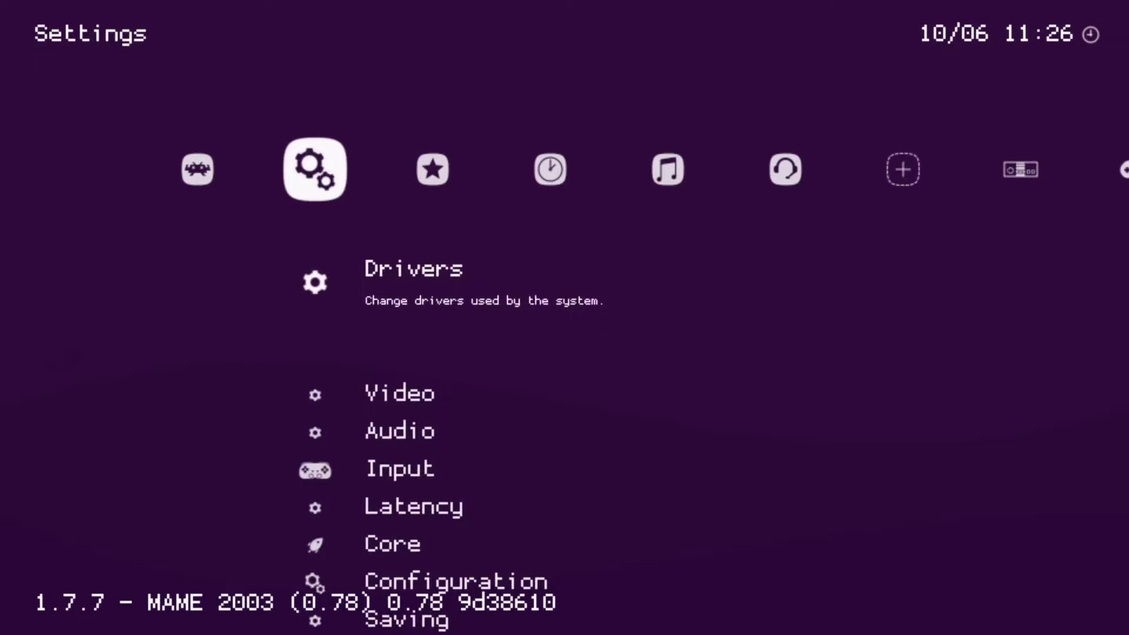
pyautogui.press('Down')
pyautogui.press('Down')
pyautogui.press('Down')
pyautogui.press('Down')
pyautogui.press('Down')
pyautogui.press('Down')
pyautogui.press('Down')
pyautogui.press('Down')
pyautogui.press('Down')
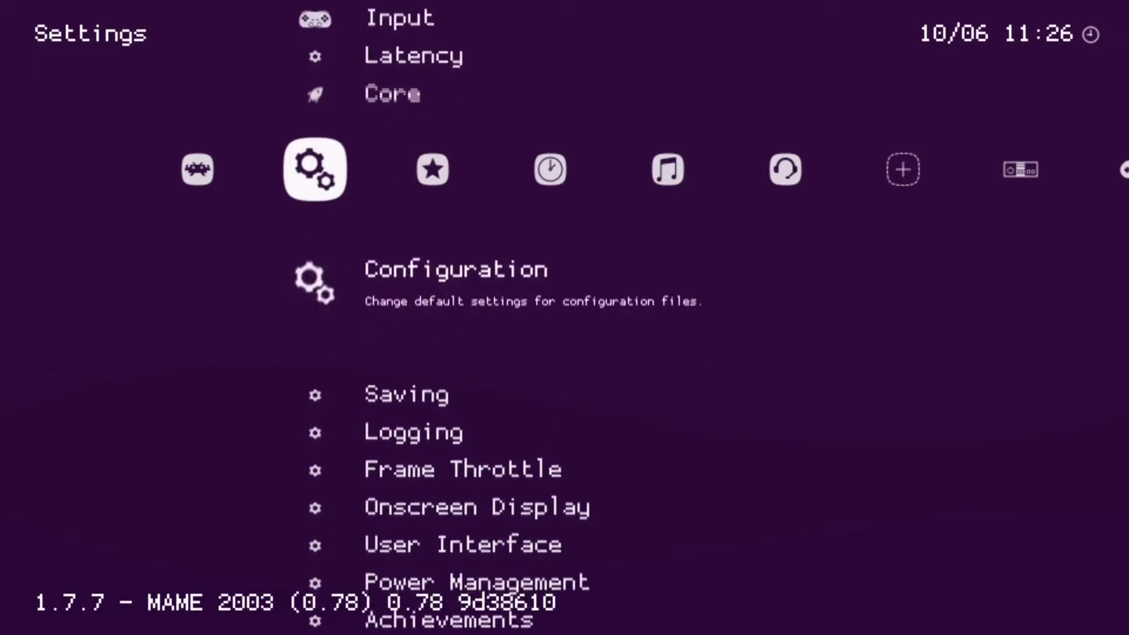
pyautogui.press('Down')
pyautogui.press('Down')
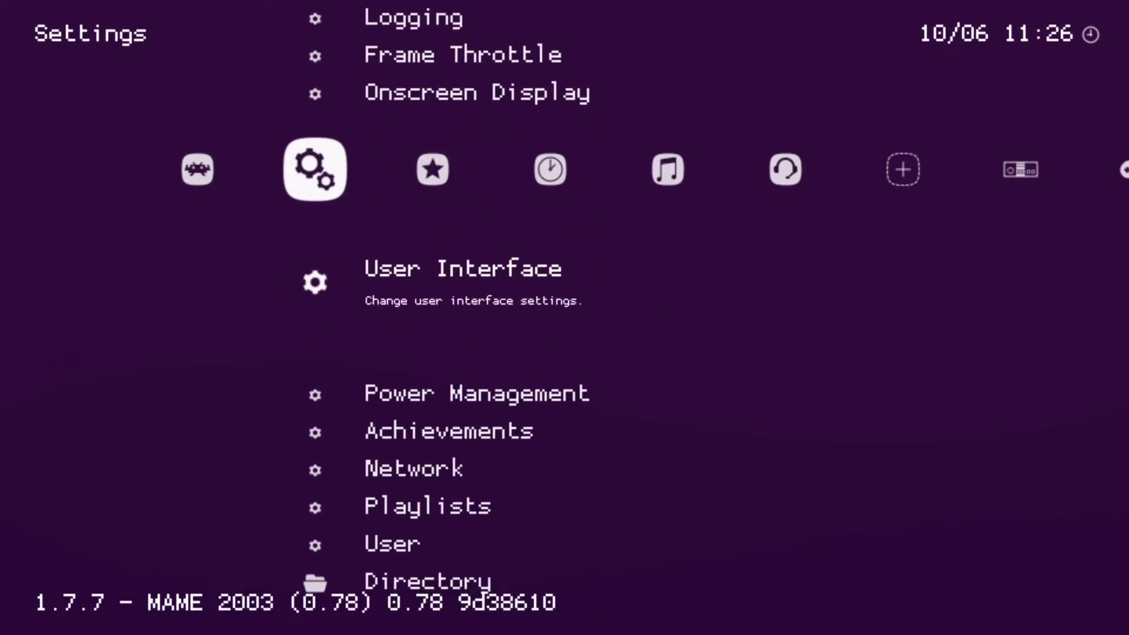
pyautogui.press('Return')
pyautogui.press('Down')
pyautogui.press('Down')
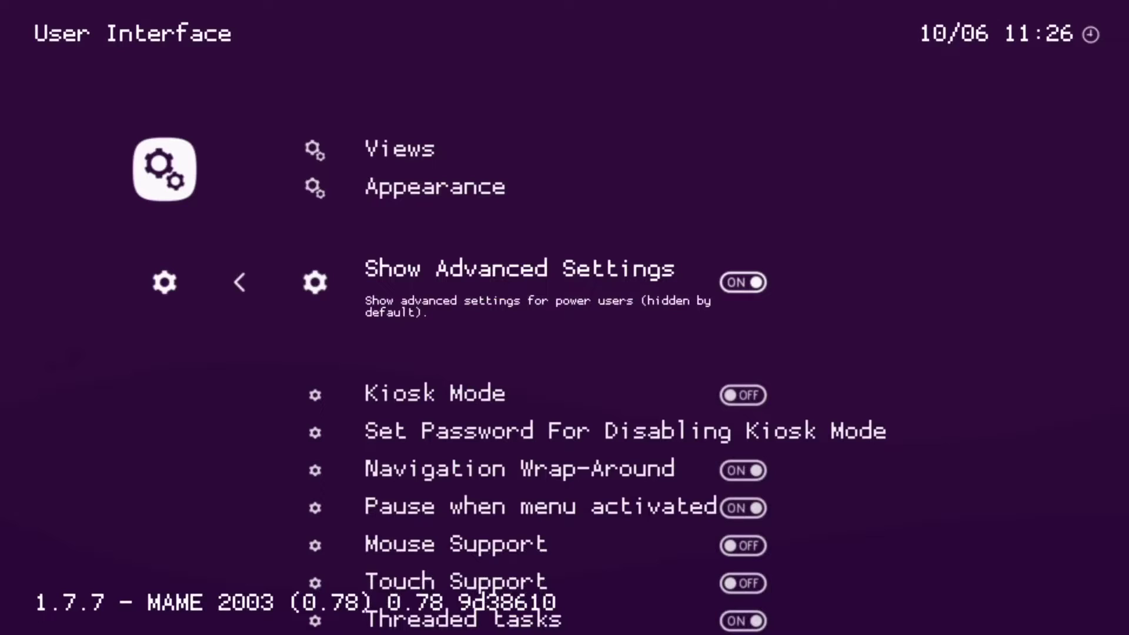
# Return from the User Interface settings to the Settings list and open the Video settings.
pyautogui.press('BackSpace')
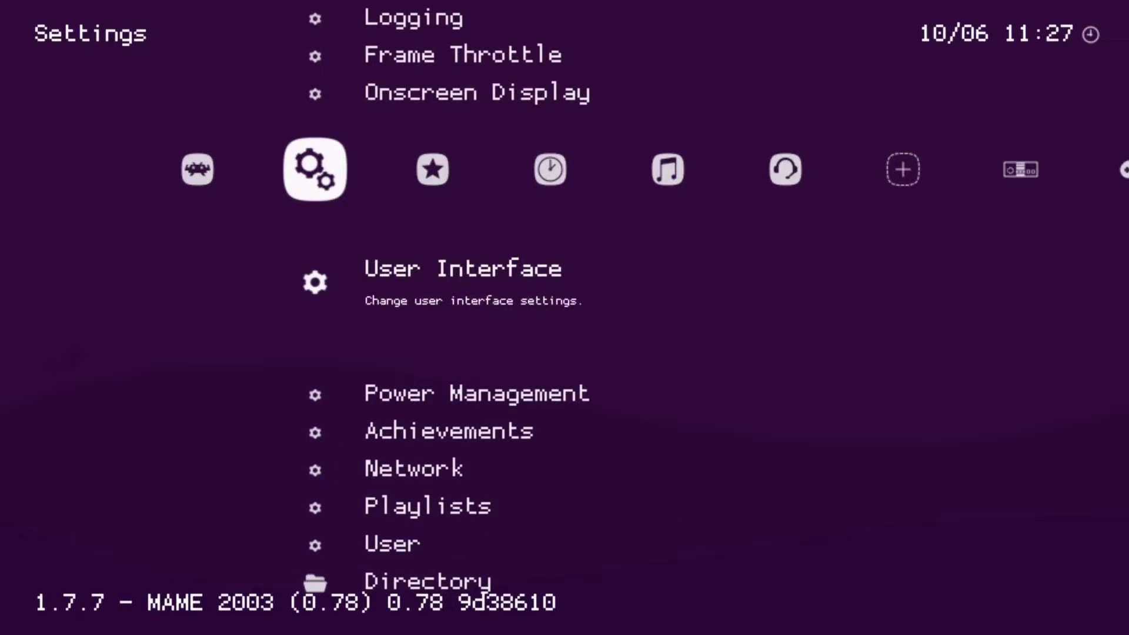
pyautogui.press('Up')
pyautogui.press('Up')
pyautogui.press('Up')
pyautogui.press('Up')
pyautogui.press('Up')
pyautogui.press('Up')
pyautogui.press('Up')
pyautogui.press('Up')
pyautogui.press('Up')
pyautogui.press('Up')
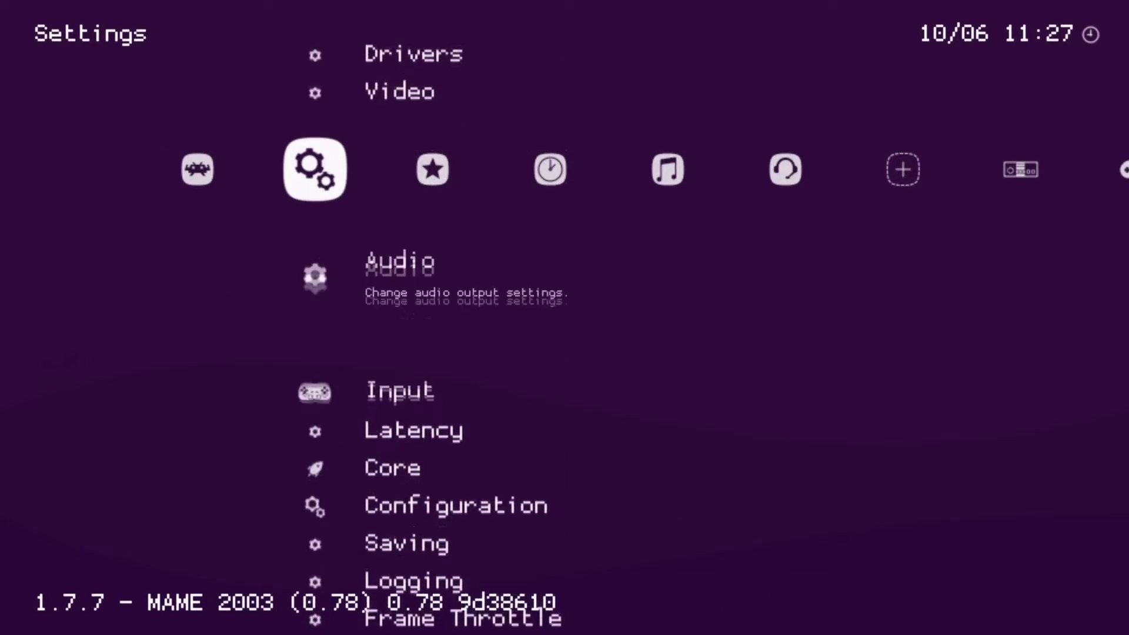
pyautogui.press('Return')
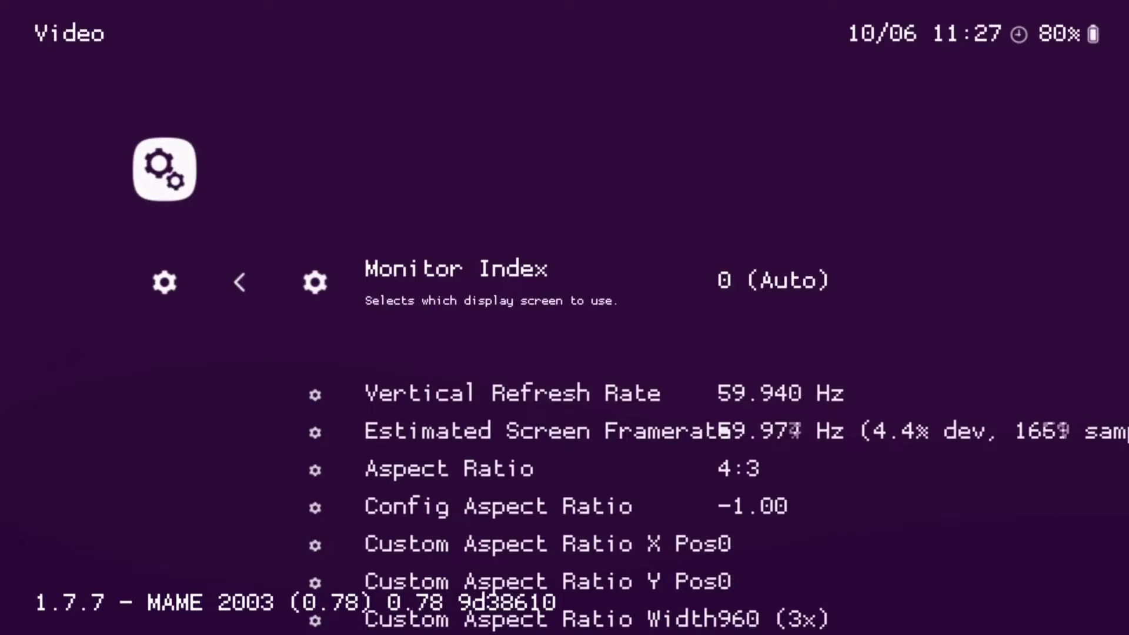
# Examine the Video settings, covering the aspect ratio, custom aspect ratio width and height, video rotation and Vsync options.
pyautogui.press('Down')
pyautogui.press('Down')
pyautogui.press('Down')
pyautogui.press('Down')
pyautogui.press('Down')
pyautogui.press('Down')
pyautogui.press('Down')
pyautogui.press('Down')
pyautogui.press('Down')
pyautogui.press('Down')
pyautogui.press('Down')
pyautogui.press('Down')
pyautogui.press('Down')
pyautogui.press('Down')
pyautogui.press('Down')
pyautogui.press('Up')
pyautogui.press('Up')
pyautogui.press('Up')
pyautogui.press('Up')
pyautogui.press('Up')
pyautogui.press('Up')
pyautogui.press('Up')
pyautogui.press('Up')
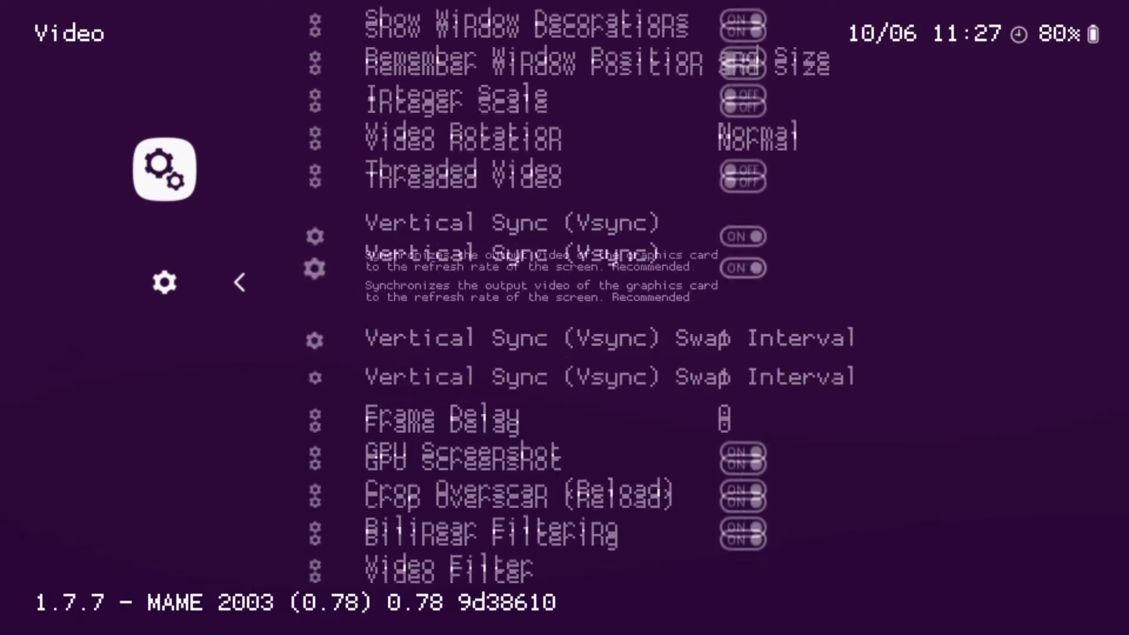
pyautogui.press('Up')
pyautogui.press('Up')
pyautogui.press('Up')
pyautogui.press('Up')
pyautogui.press('Up')
pyautogui.press('Up')
pyautogui.press('Up')
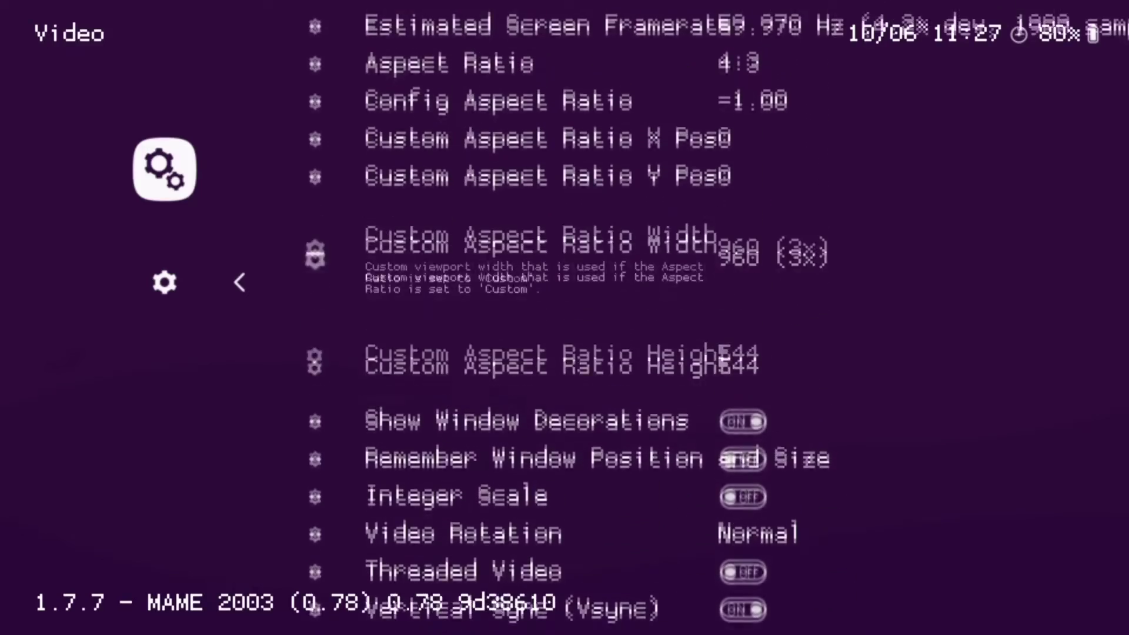
pyautogui.press('Down')
pyautogui.press('Down')
pyautogui.press('Down')
pyautogui.press('Down')
pyautogui.press('Down')
pyautogui.press('Down')
pyautogui.press('Down')
pyautogui.press('Down')
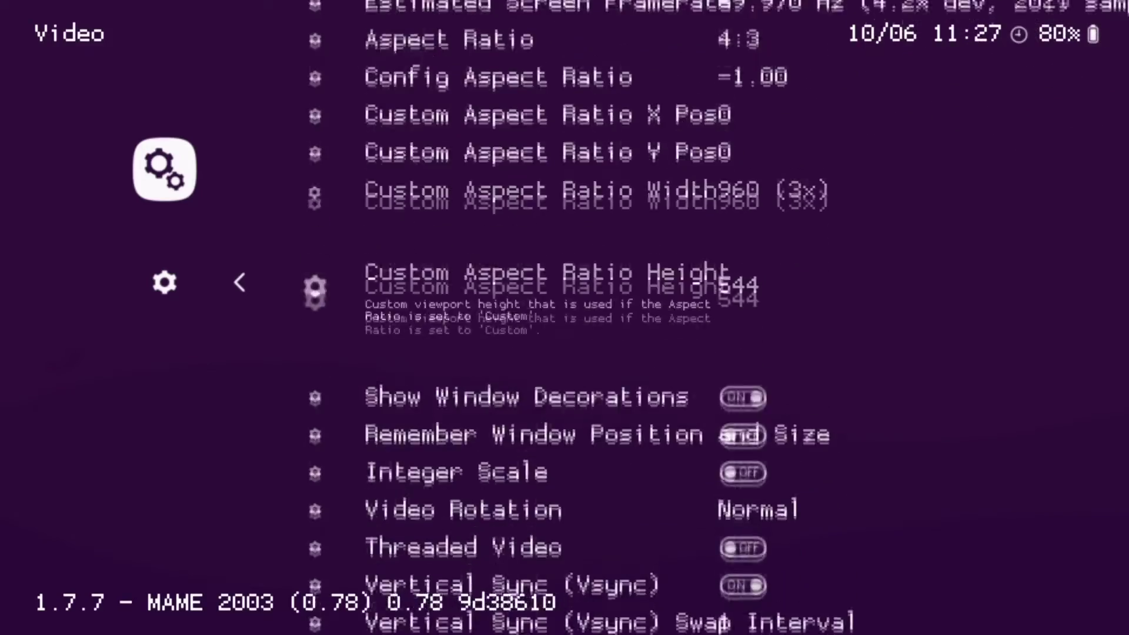
pyautogui.press('Return')
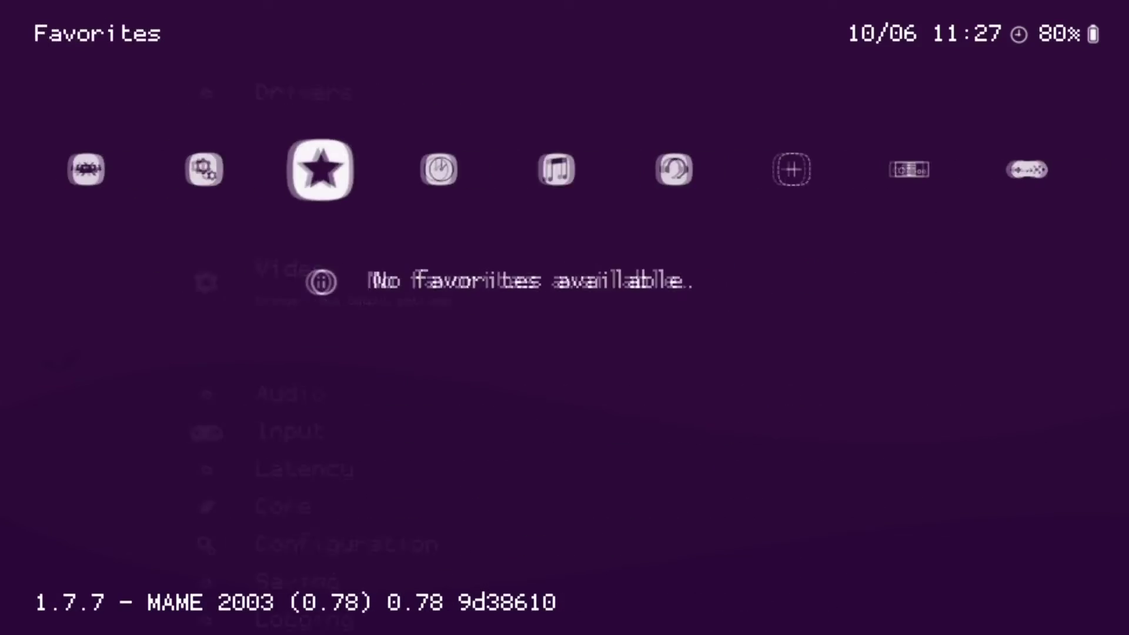
# Go back to RetroArch's Main Menu and open Load Content.
pyautogui.press('Right')
pyautogui.press('Right')
pyautogui.press('Left')
pyautogui.press('Left')
pyautogui.press('Left')
pyautogui.press('Left')
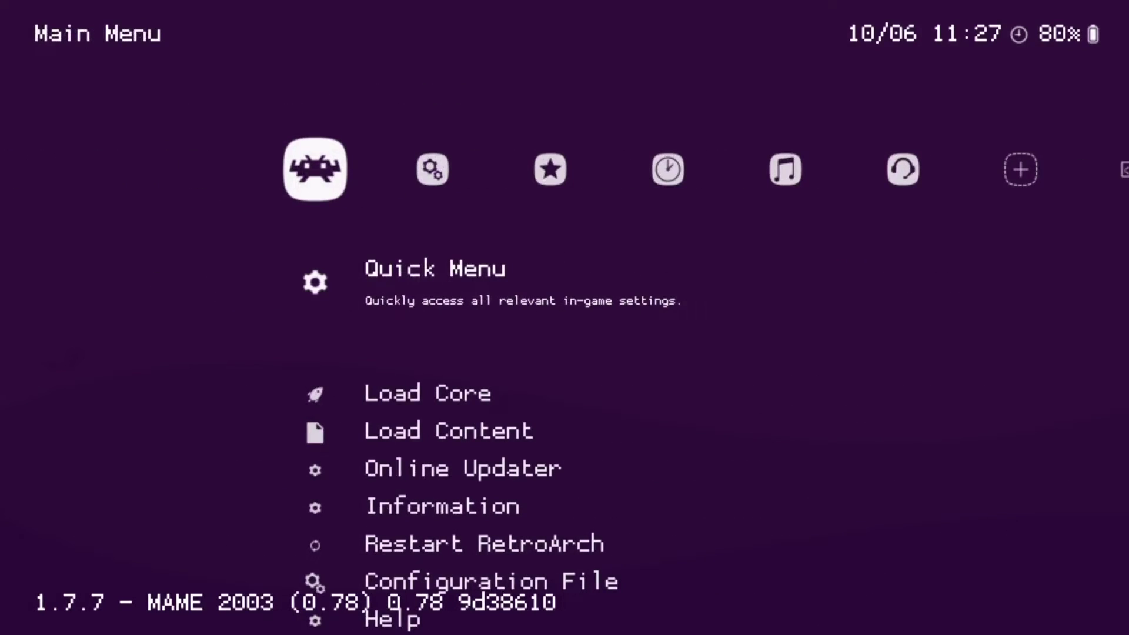
pyautogui.press('Down')
pyautogui.press('Down')
pyautogui.press('Up')
pyautogui.press('Down')
pyautogui.press('Up')
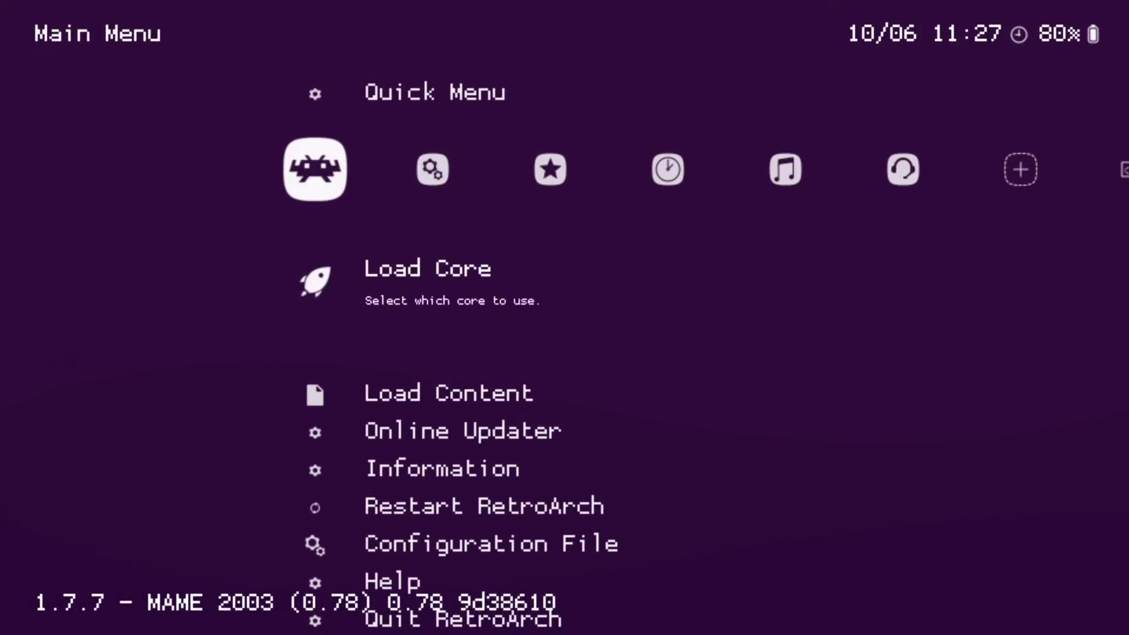
pyautogui.press('Down')
pyautogui.press('Return')
# Open the ux0:/ partition as the location to load content from.
pyautogui.press('Down')
pyautogui.press('Down')
pyautogui.press('Down')
pyautogui.press('Down')
pyautogui.press('Down')
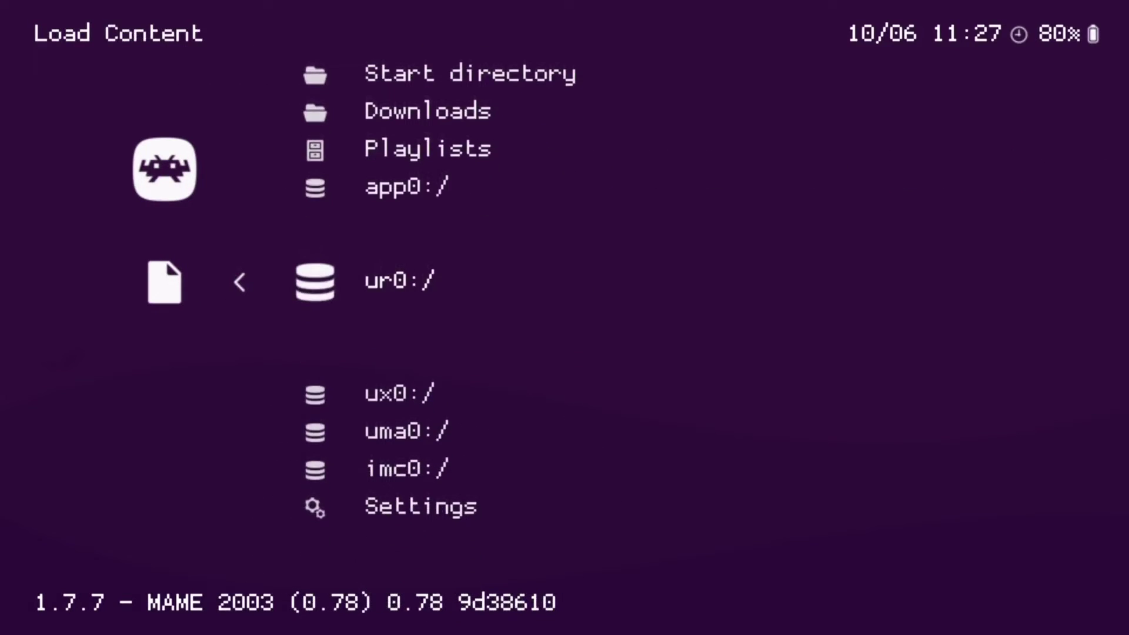
pyautogui.press('Return')
# Locate the RetroArch_Roms folder in ux0:/ and open it.
pyautogui.press('Down')
pyautogui.press('Down')
pyautogui.press('Down')
pyautogui.press('Down')
pyautogui.press('Down')
pyautogui.press('Down')
pyautogui.press('Down')
pyautogui.press('Down')
pyautogui.press('Down')
pyautogui.press('Down')
pyautogui.press('Down')
pyautogui.press('Down')
pyautogui.press('Down')
pyautogui.press('Down')
pyautogui.press('Down')
pyautogui.press('Down')
pyautogui.press('Down')
pyautogui.press('Down')
pyautogui.press('Down')
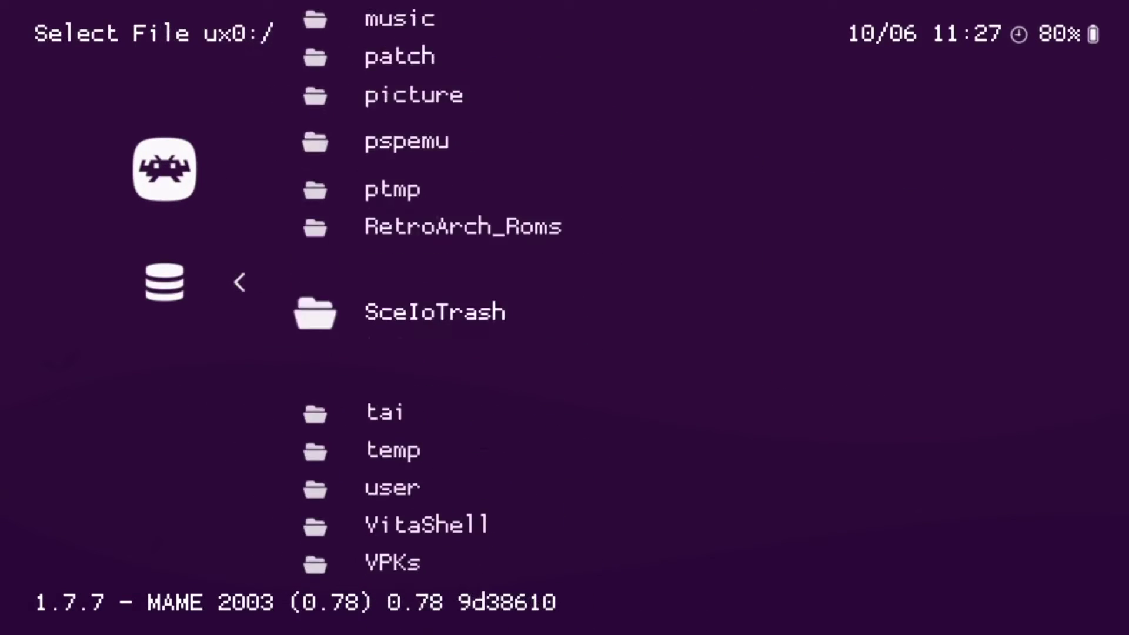
pyautogui.press('Up')
pyautogui.press('Up')
pyautogui.press('Up')
pyautogui.press('Return')
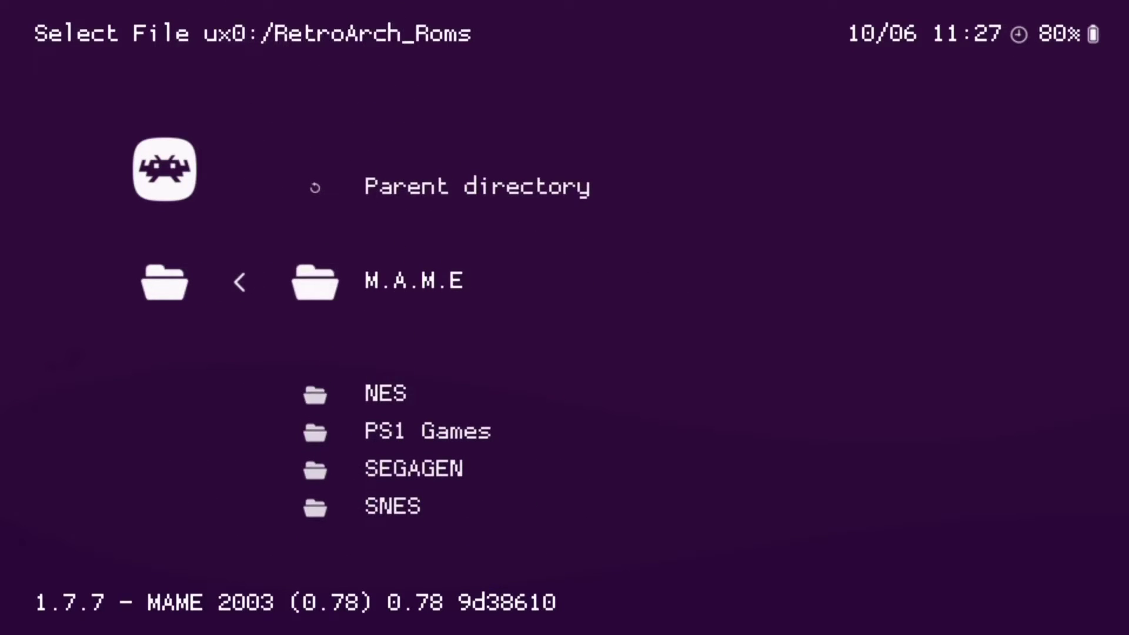
# Select 1943.zip in the M.A.M.E folder and load it as an archive.
pyautogui.press('Return')
pyautogui.press('Down')
pyautogui.press('Down')
pyautogui.press('Down')
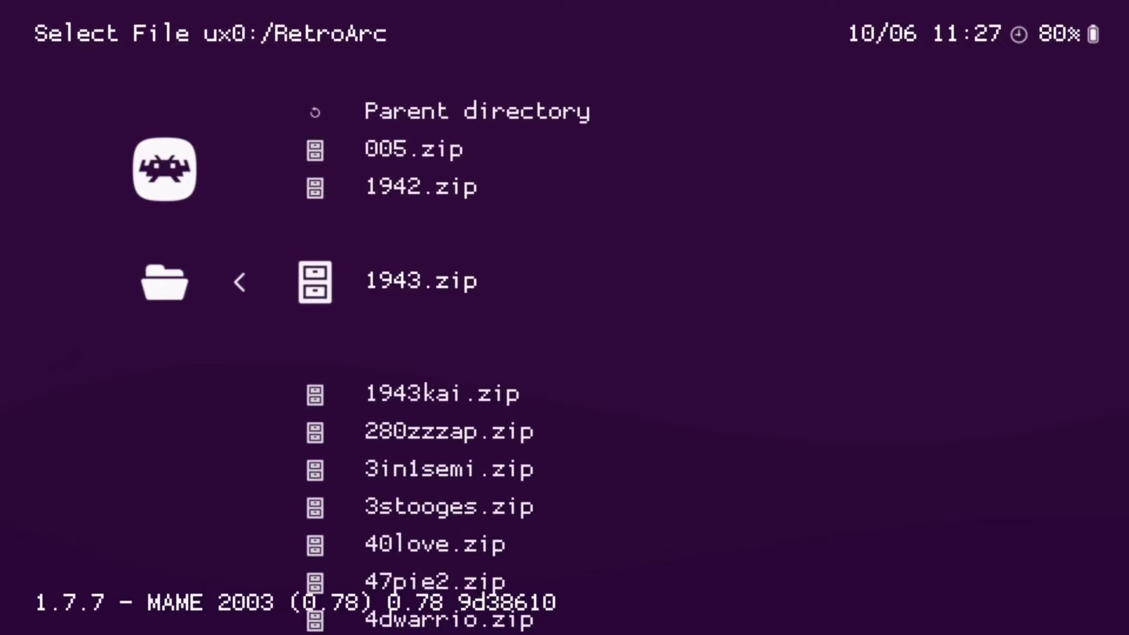
pyautogui.press('Return')
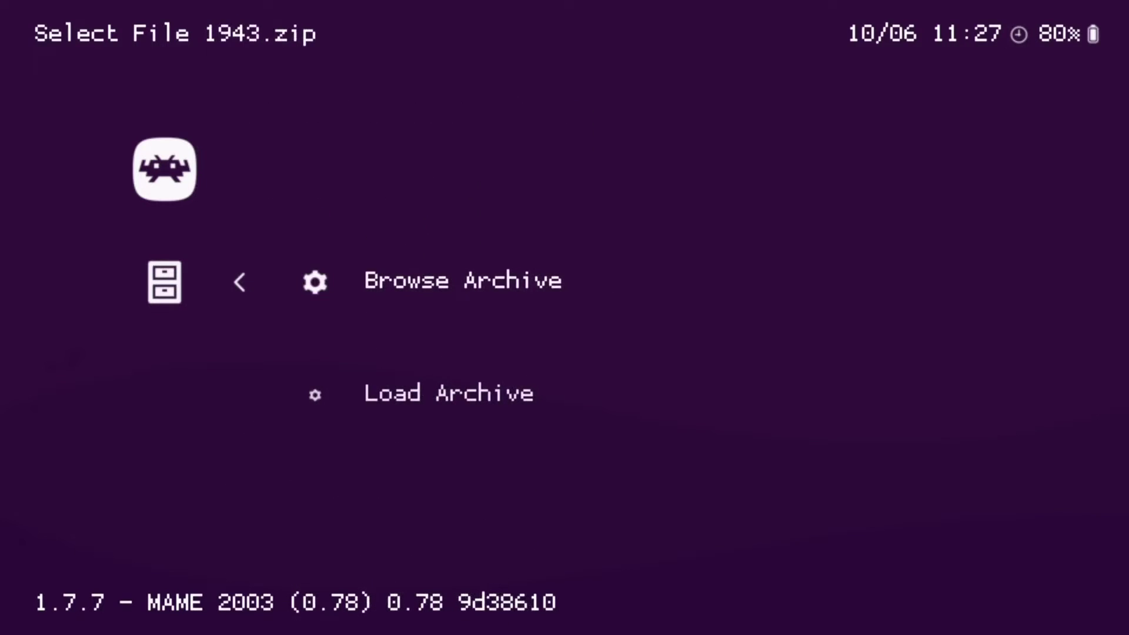
pyautogui.press('Up')
pyautogui.press('Down')
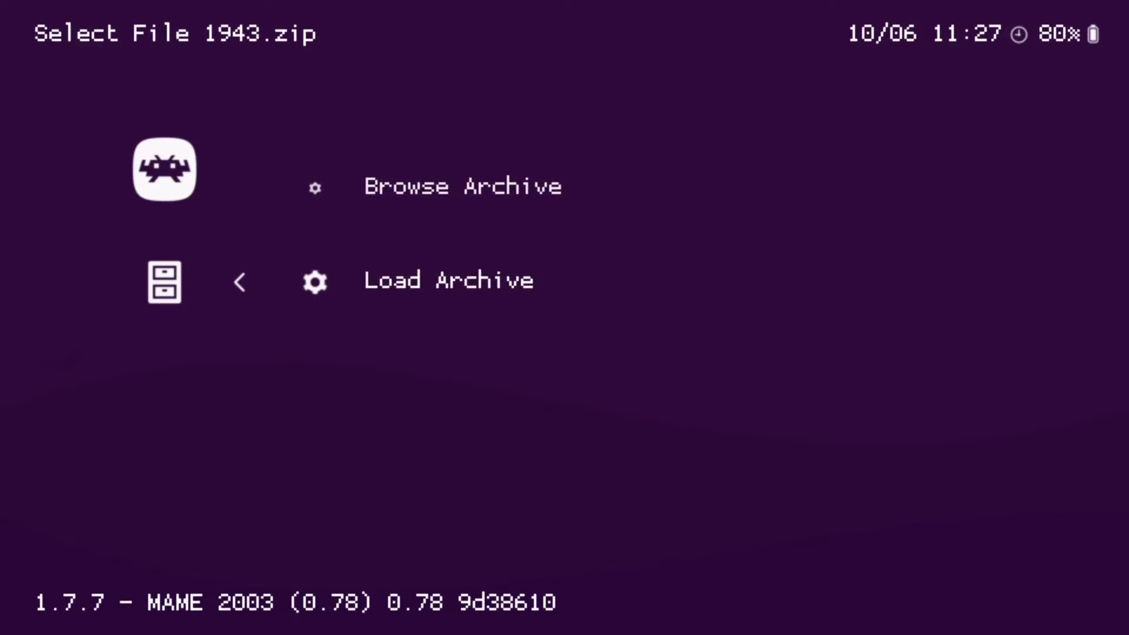
pyautogui.press('Return')
# Go through the suggested cores to an Arcade (MAME) core and run 1943 with it.
pyautogui.press('Down')
pyautogui.press('Down')
pyautogui.press('Down')
pyautogui.press('Down')
pyautogui.press('Down')
pyautogui.press('Down')
pyautogui.press('Down')
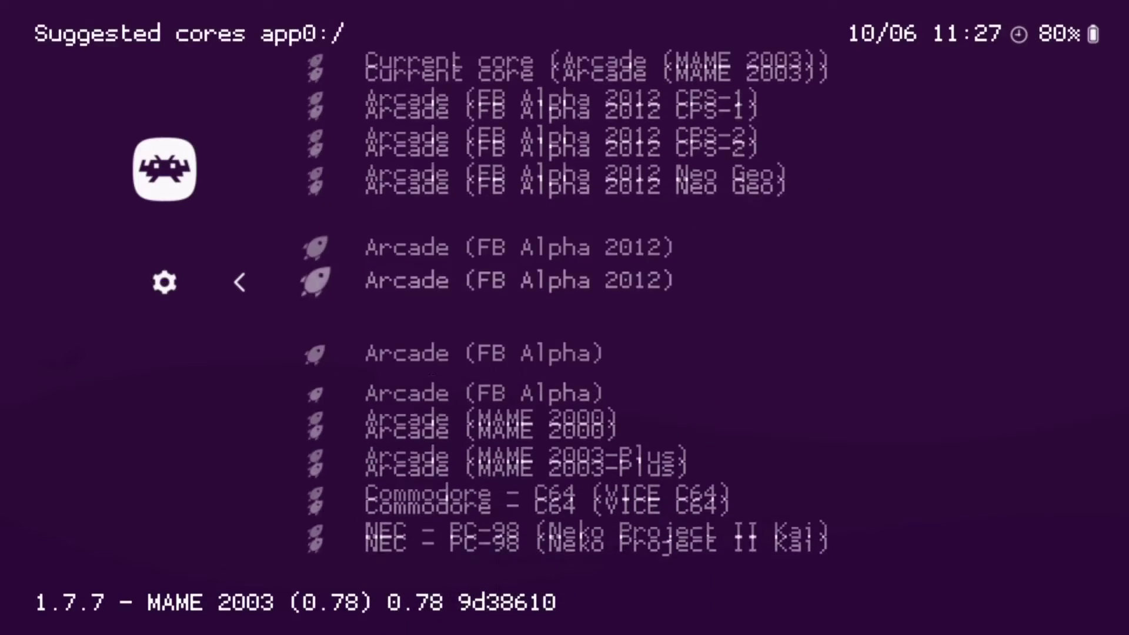
pyautogui.press('Up')
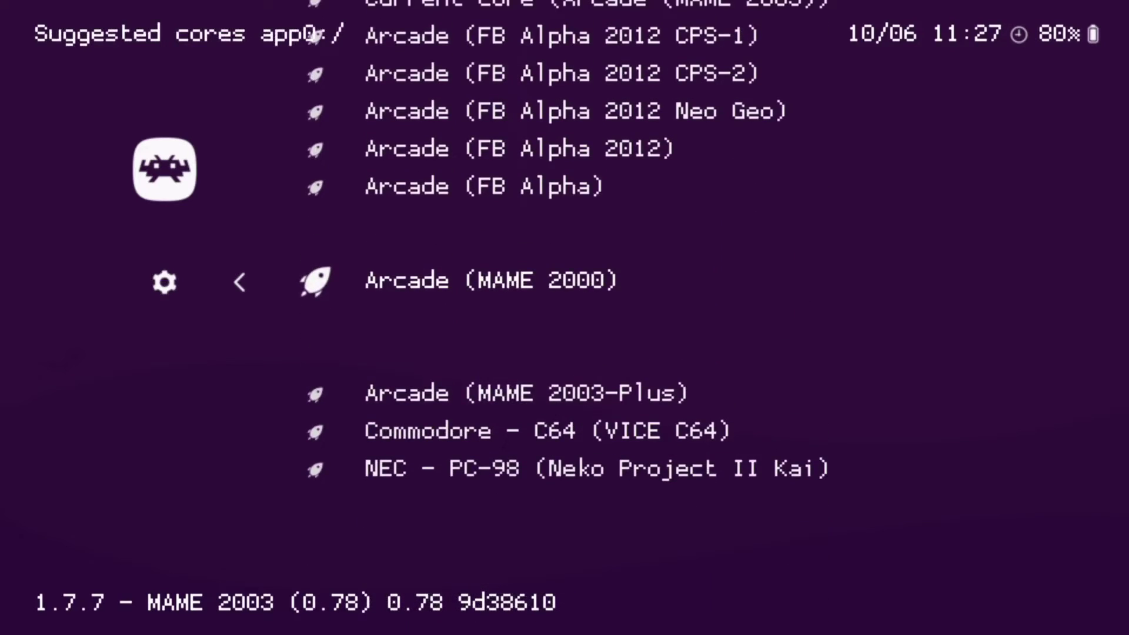
pyautogui.press('Down')
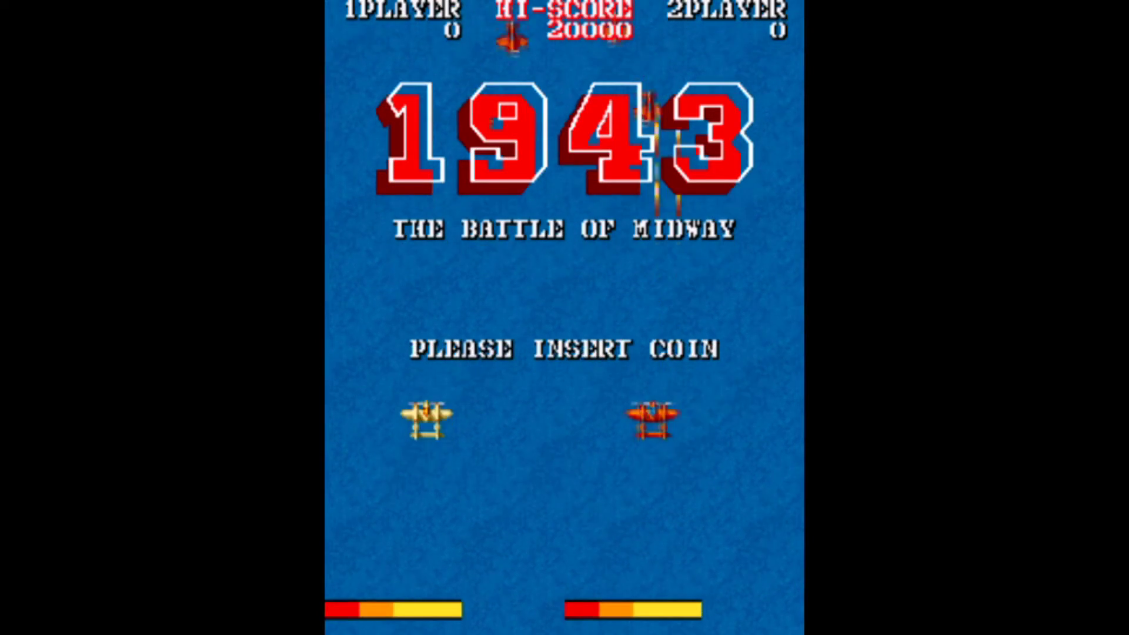
# Insert a coin and start a one-player game of 1943.
pyautogui.press('5')
pyautogui.press('1')
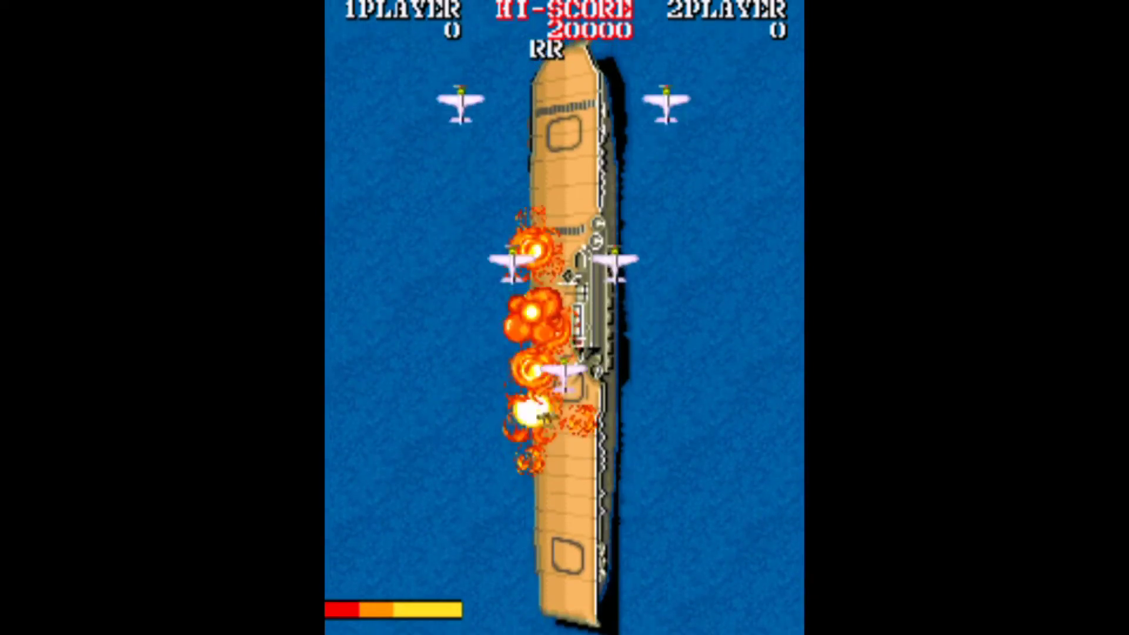
# Suspend the running game to RetroArch's LiveArea screen and continue it from there.
pyautogui.press('super')
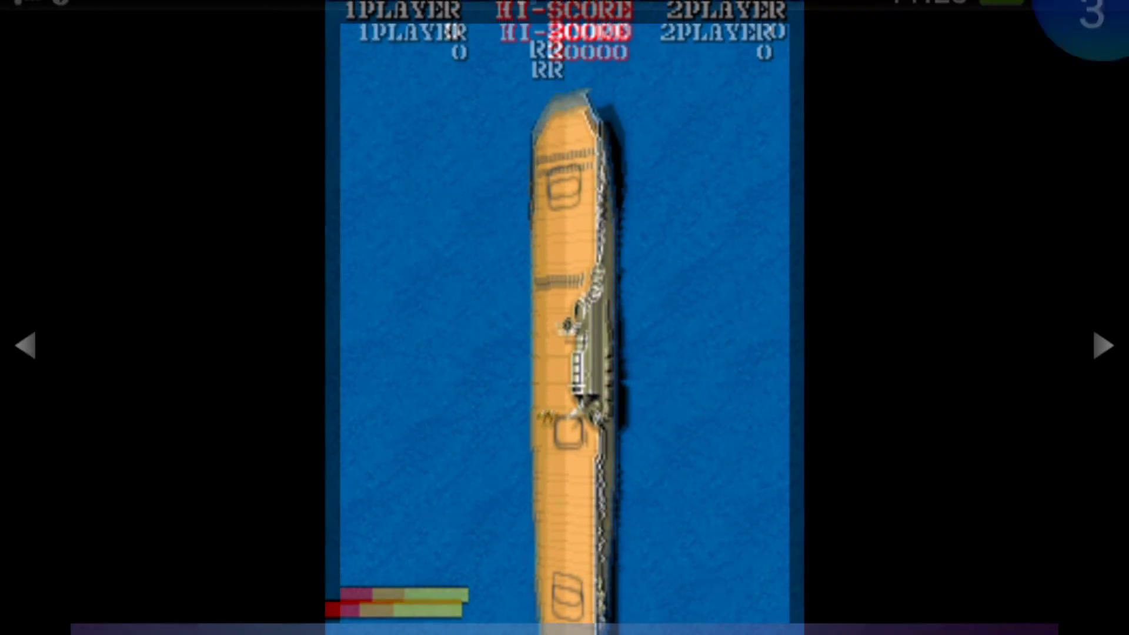
pyautogui.press('super')
pyautogui.press('super')
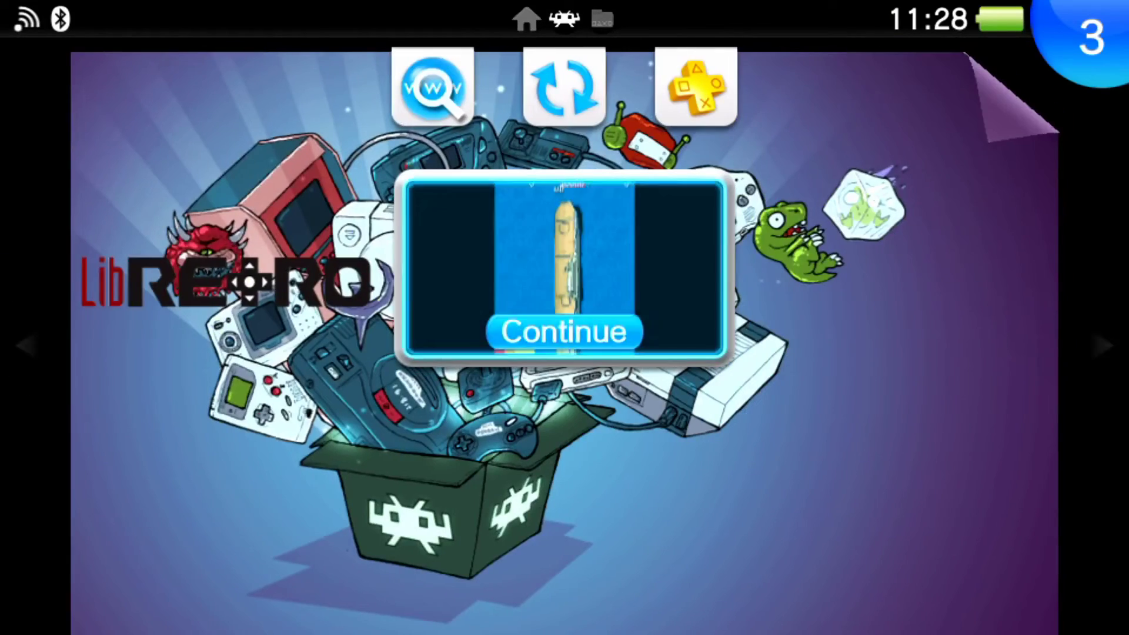
pyautogui.press('Return')
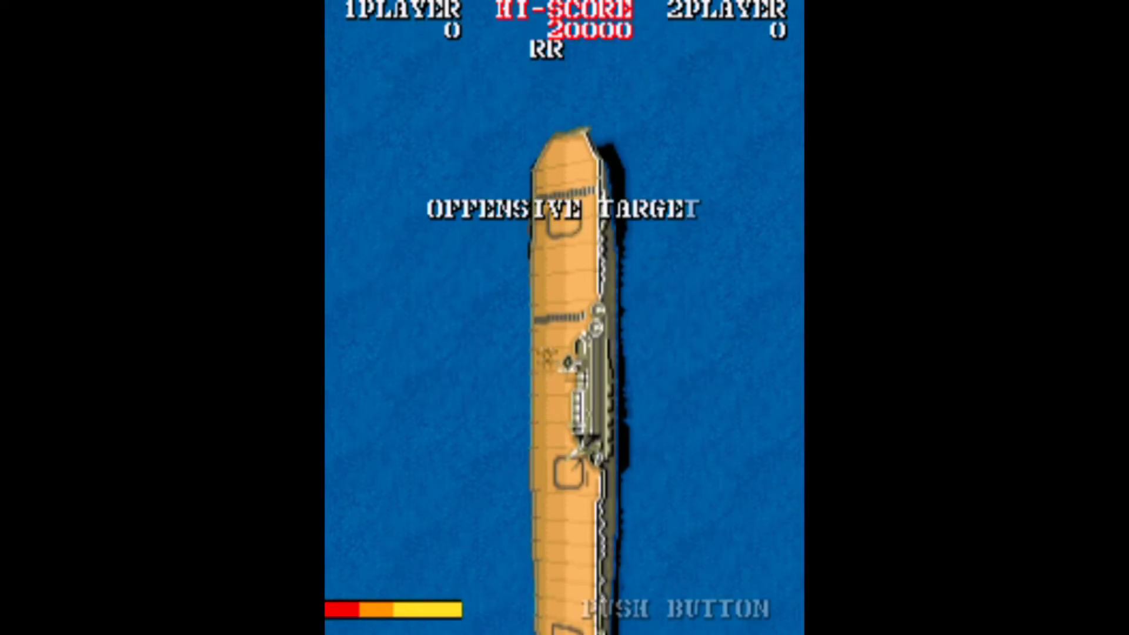